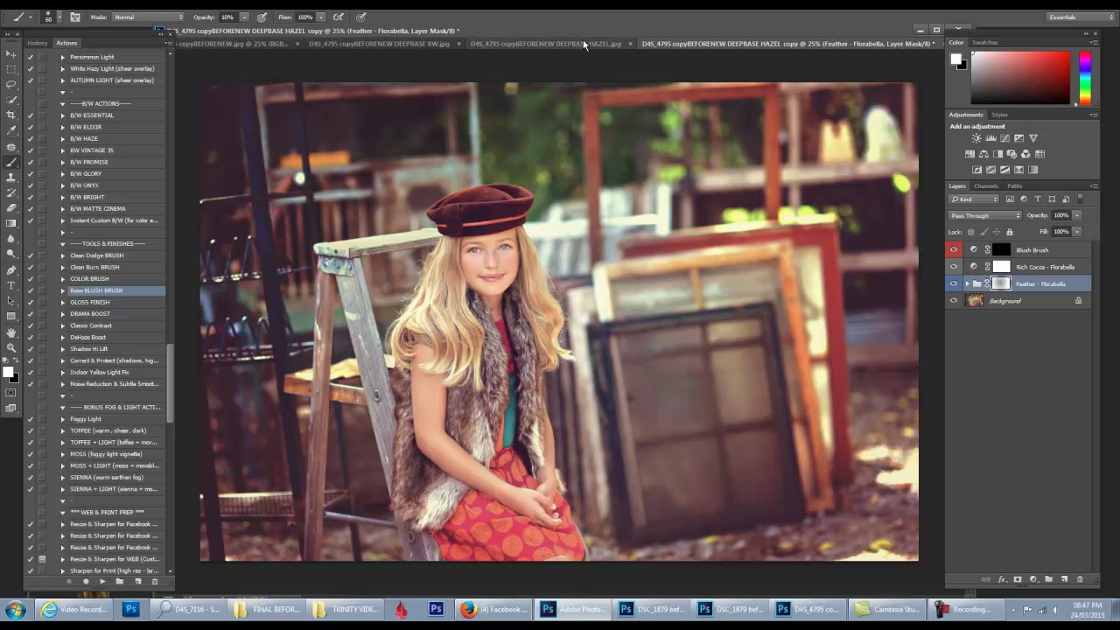
Compare the black-and-white, Hazel and layered versions of the photo with the unedited one, ending on the copyBEFORENEW image
{"action": "left_click", "coordinate": [583, 41]}
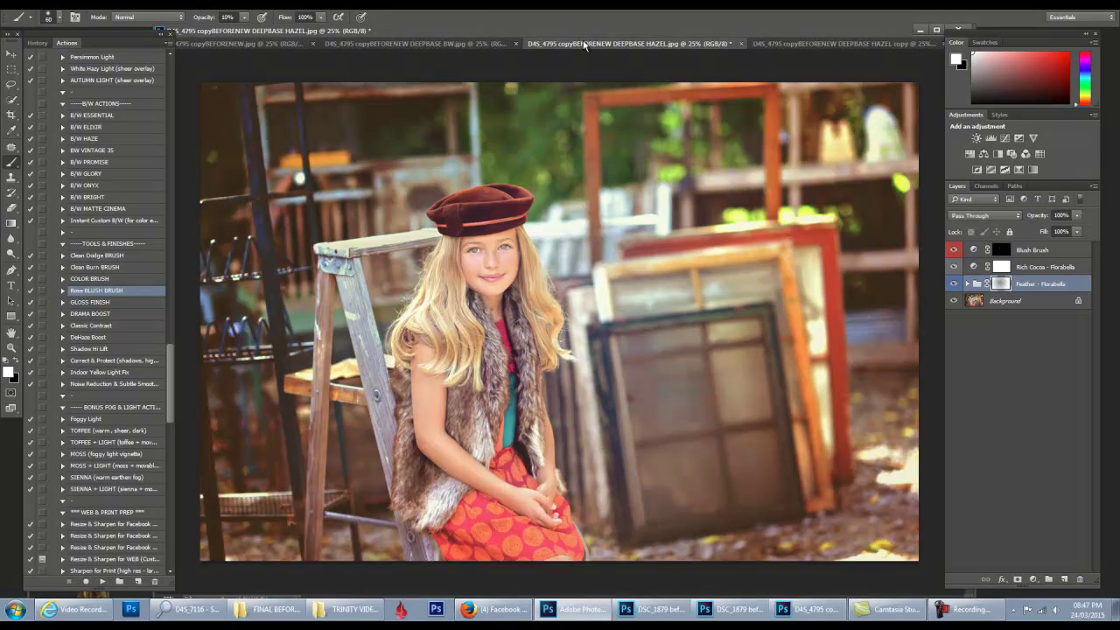
{"action": "left_click", "coordinate": [475, 44]}
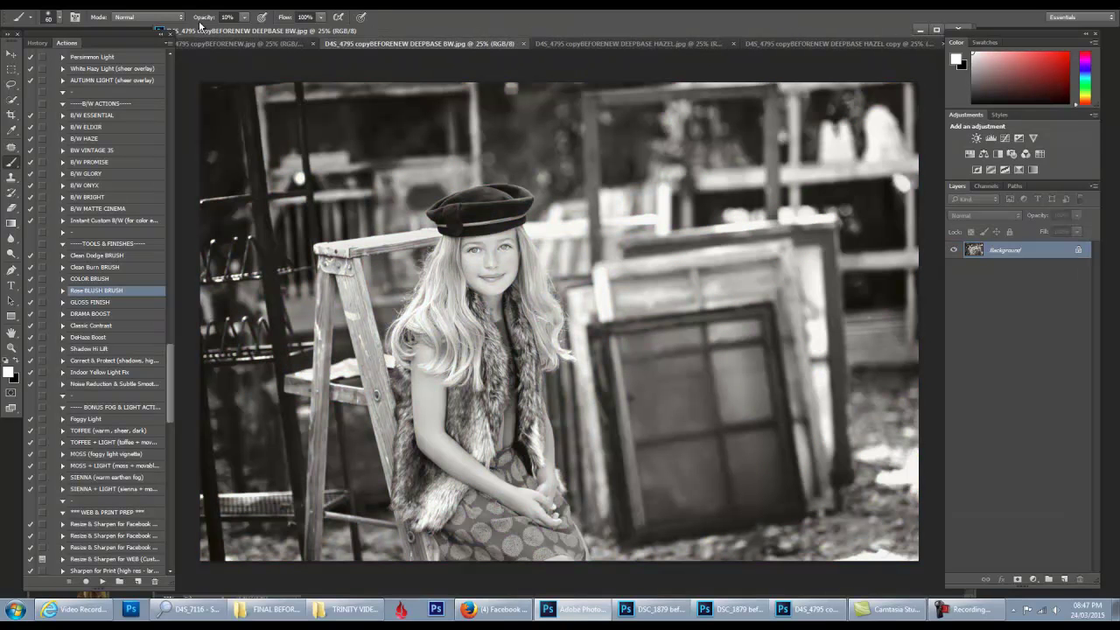
{"action": "left_click", "coordinate": [229, 43]}
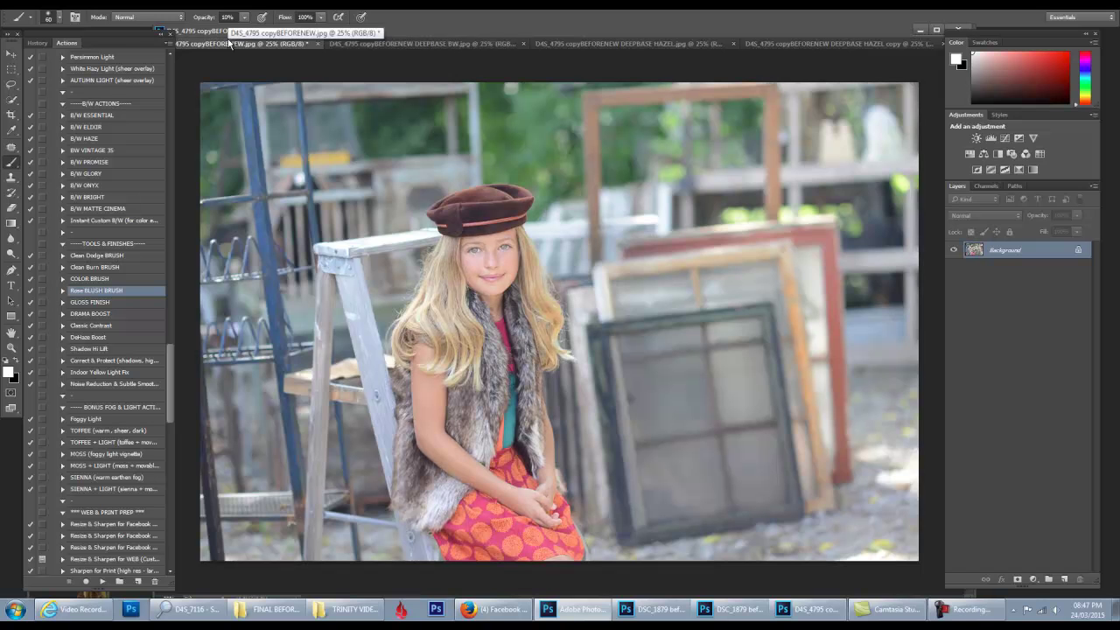
{"action": "left_click", "coordinate": [653, 42]}
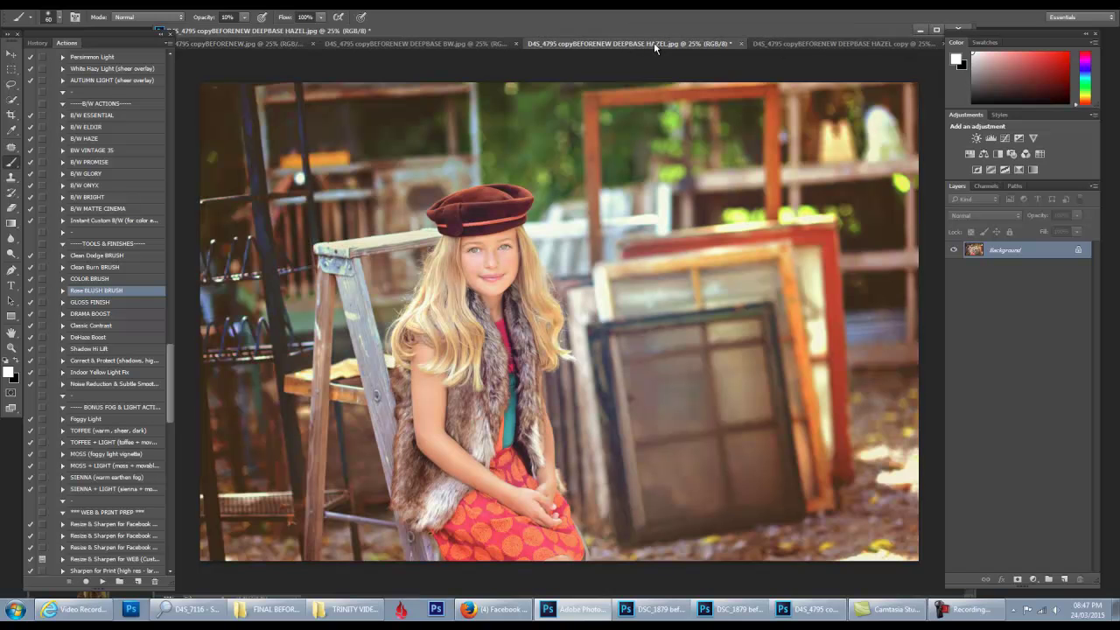
{"action": "left_click", "coordinate": [831, 45]}
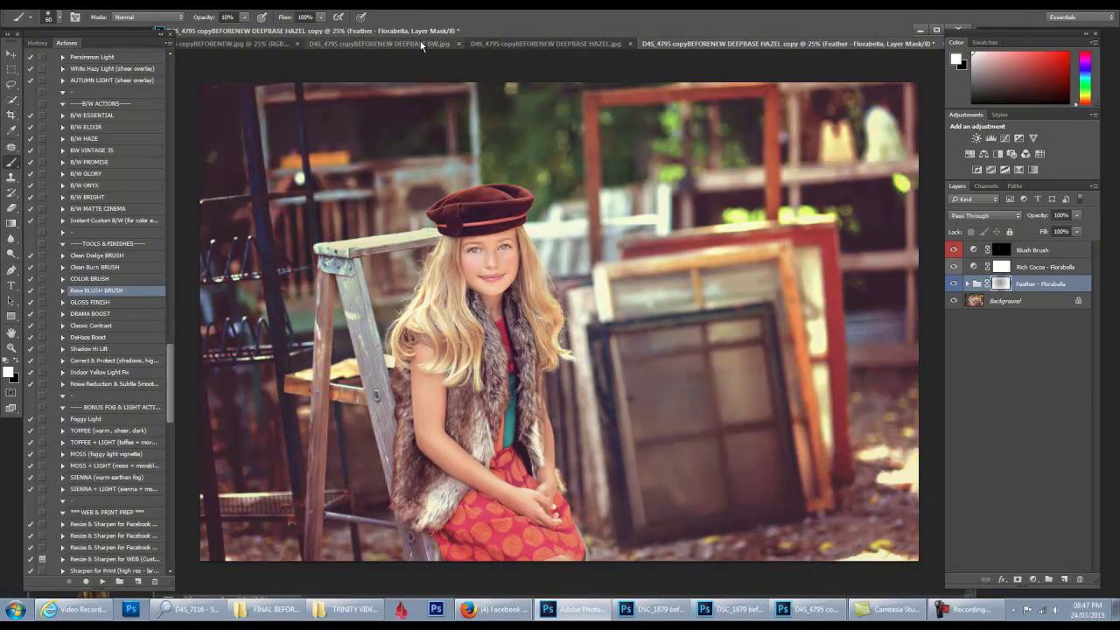
{"action": "left_click", "coordinate": [421, 45]}
{"action": "left_click", "coordinate": [234, 45]}
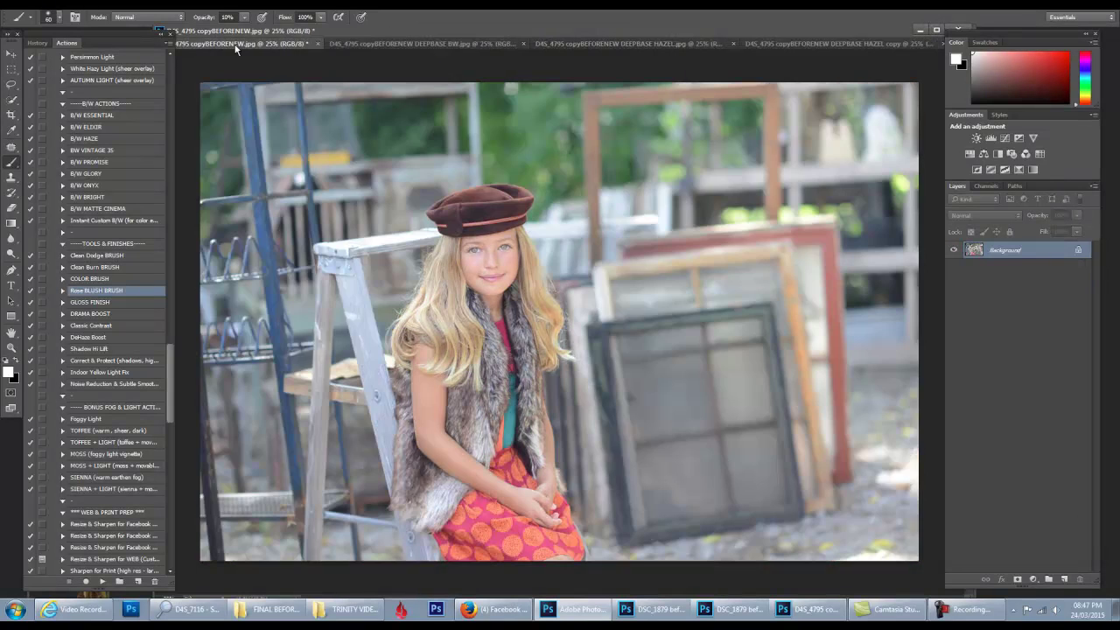
Run the DEEP COLOR action from the Florabella Trinity set on the unedited photo and compare it with the effect off and on
{"action": "left_click_drag", "start_coordinate": [169, 372], "coordinate": [166, 246]}
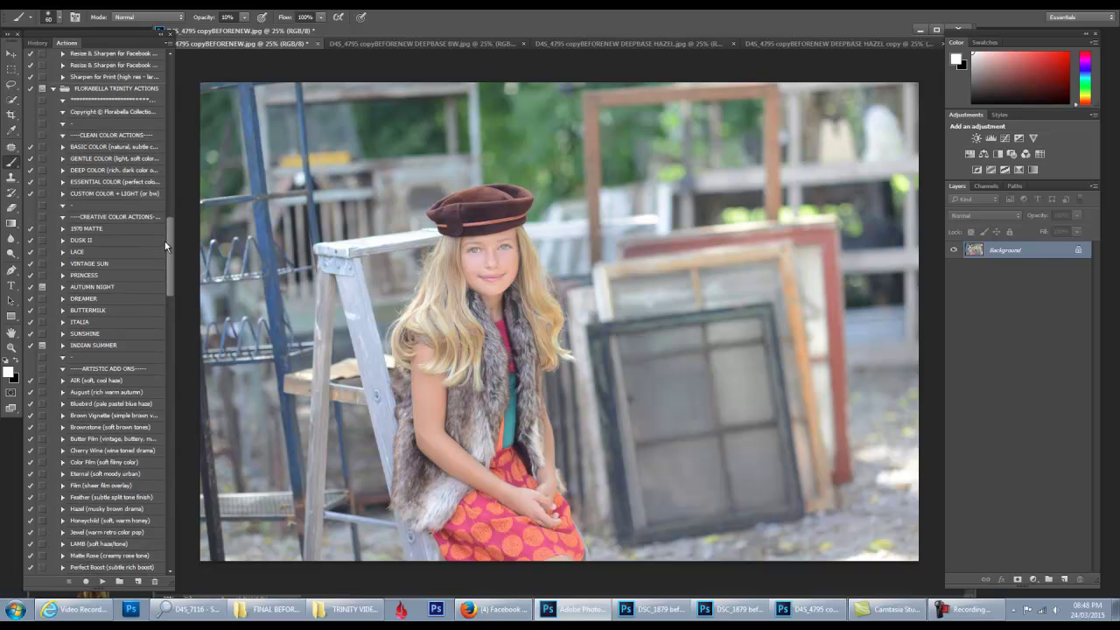
{"action": "left_click", "coordinate": [112, 170]}
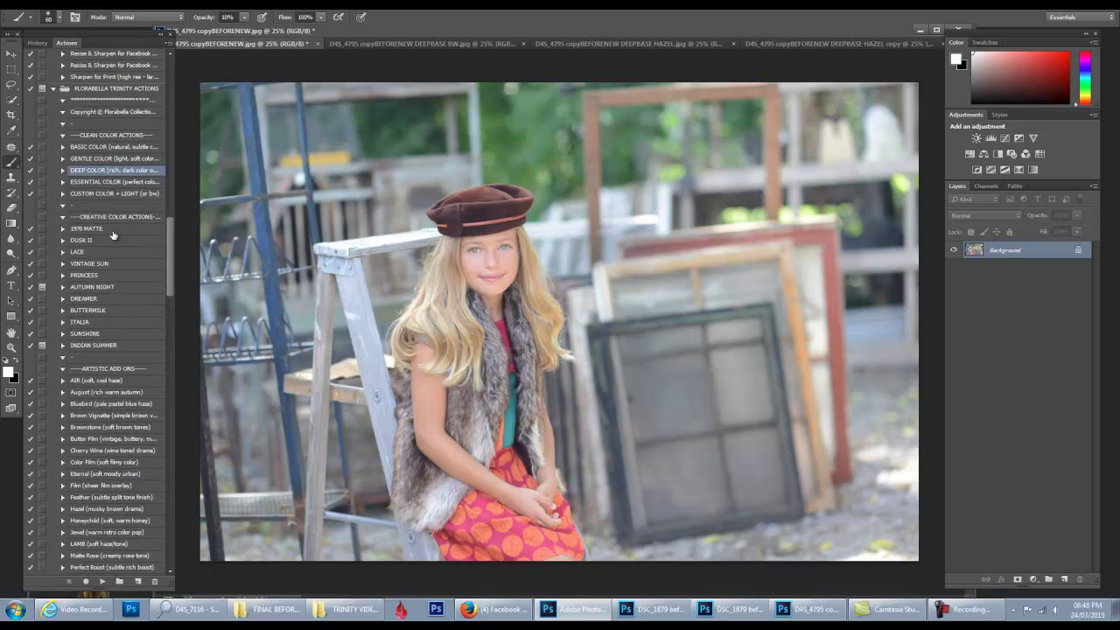
{"action": "left_click", "coordinate": [102, 582]}
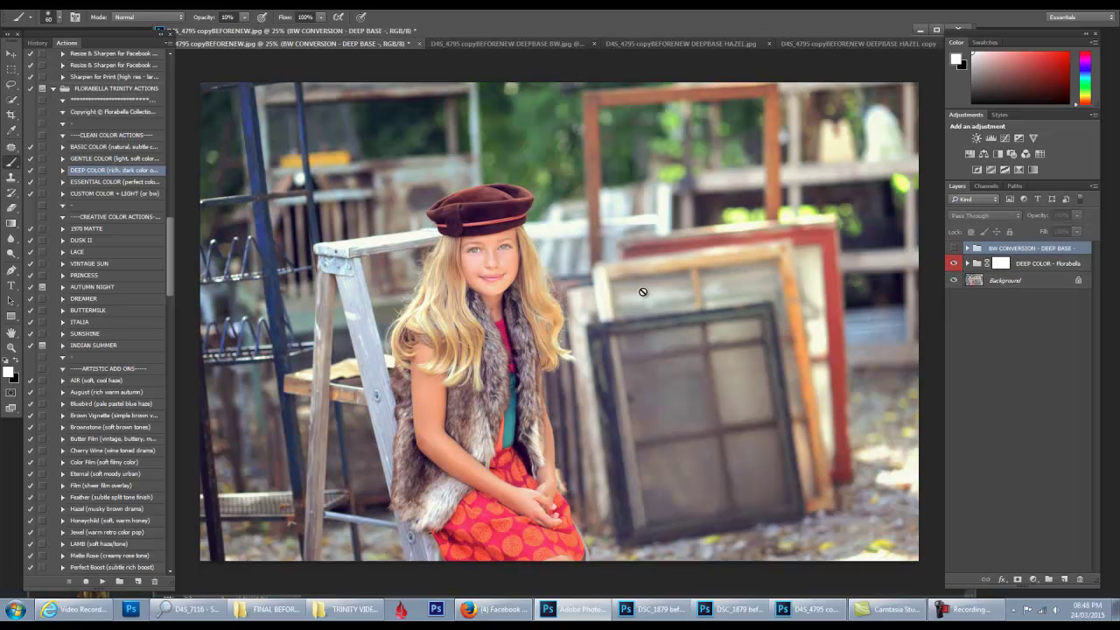
{"action": "left_click", "coordinate": [953, 263]}
{"action": "left_click", "coordinate": [952, 264]}
Examine the layers inside the DEEP COLOR group, including the Vignette layer's opacity, and the contents of the BW CONVERSION group
{"action": "left_click", "coordinate": [967, 263]}
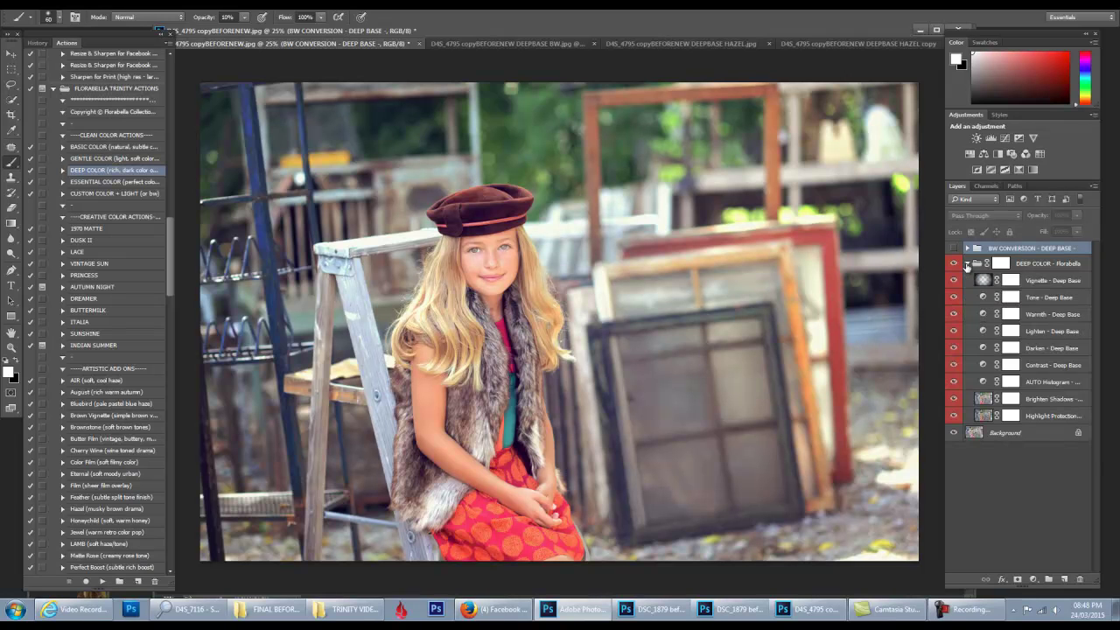
{"action": "left_click", "coordinate": [1050, 280]}
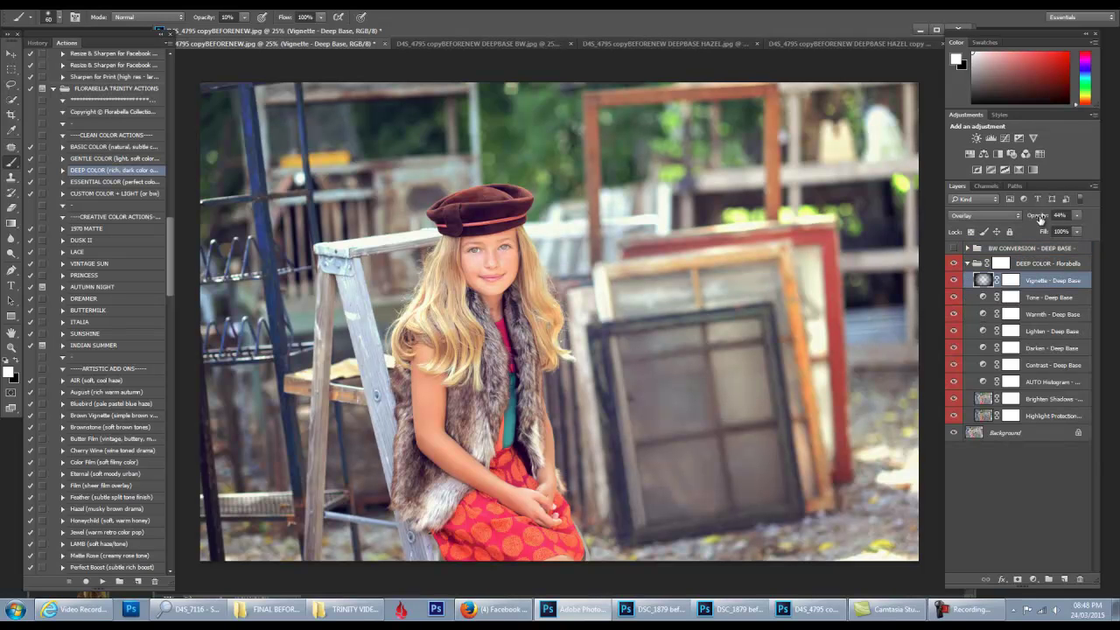
{"action": "mouse_move", "coordinate": [1040, 219]}
{"action": "left_mouse_down"}
{"action": "mouse_move", "coordinate": [1061, 215]}
{"action": "mouse_move", "coordinate": [1047, 218]}
{"action": "left_mouse_up"}
{"action": "left_click", "coordinate": [967, 262]}
{"action": "left_click", "coordinate": [966, 249]}
{"action": "left_click", "coordinate": [966, 250]}
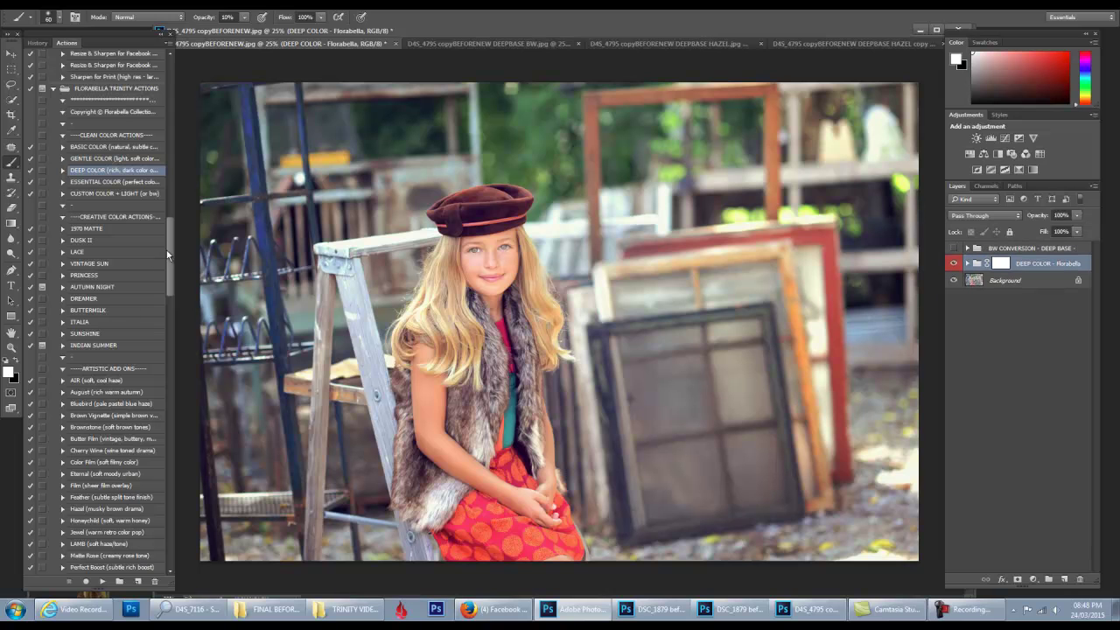
Run the Hazel artistic add-on action over the Deep Color base and compare the photo with its effect off and on
{"action": "left_click_drag", "start_coordinate": [173, 258], "coordinate": [174, 286]}
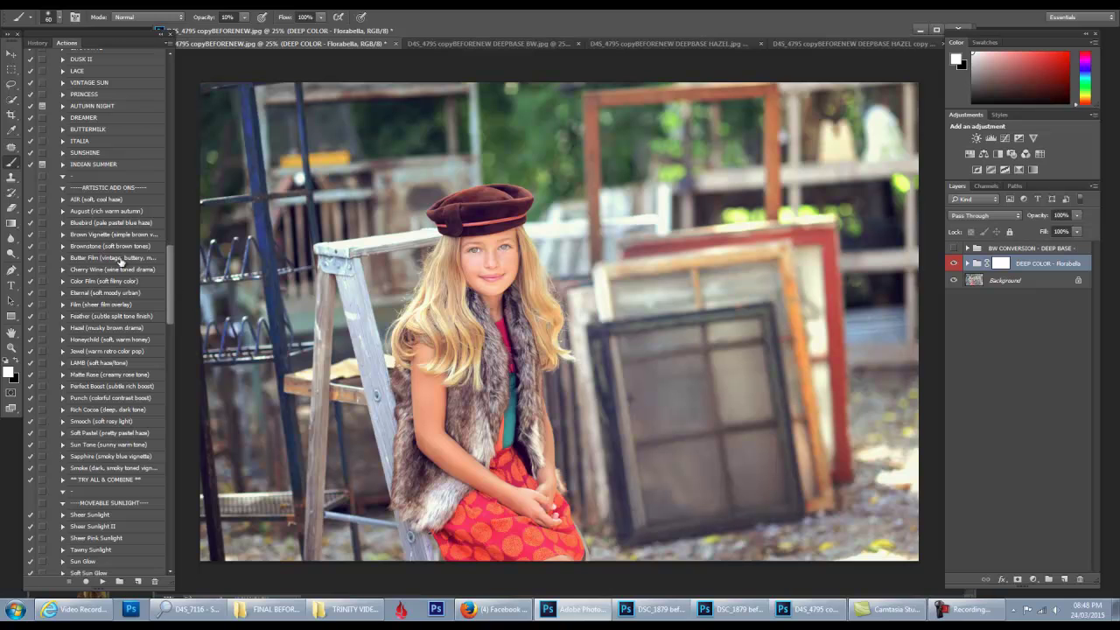
{"action": "left_click", "coordinate": [99, 329]}
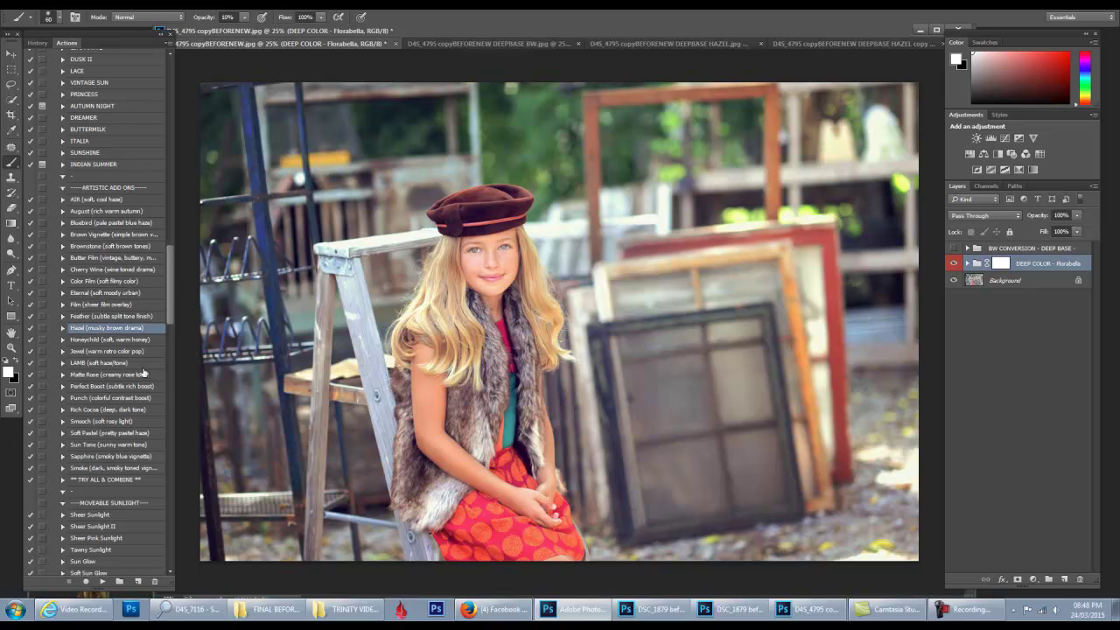
{"action": "left_click", "coordinate": [103, 583]}
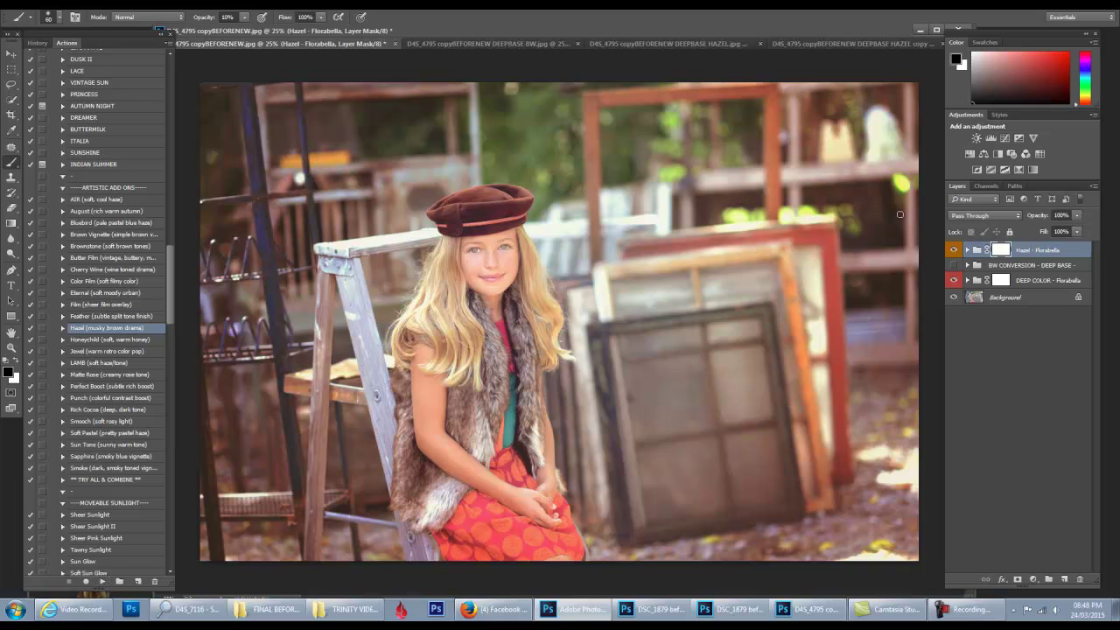
{"action": "left_click", "coordinate": [953, 250]}
{"action": "left_click", "coordinate": [953, 250]}
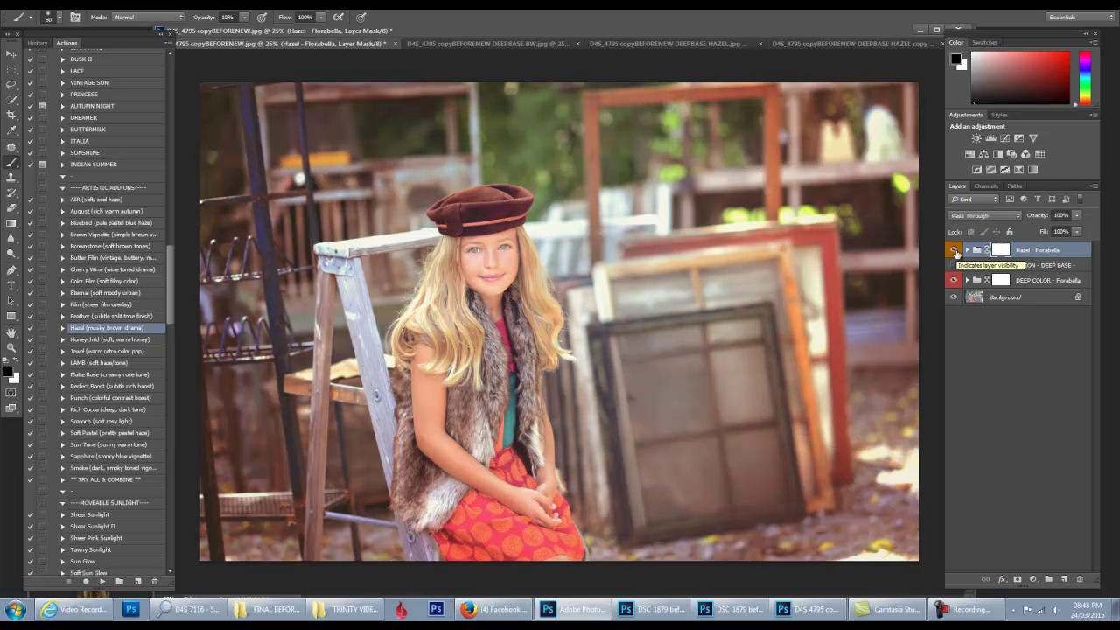
{"action": "left_click", "coordinate": [954, 251]}
{"action": "left_click", "coordinate": [955, 252]}
{"action": "scroll", "coordinate": [172, 280], "scroll_direction": "down", "scroll_amount": 1}
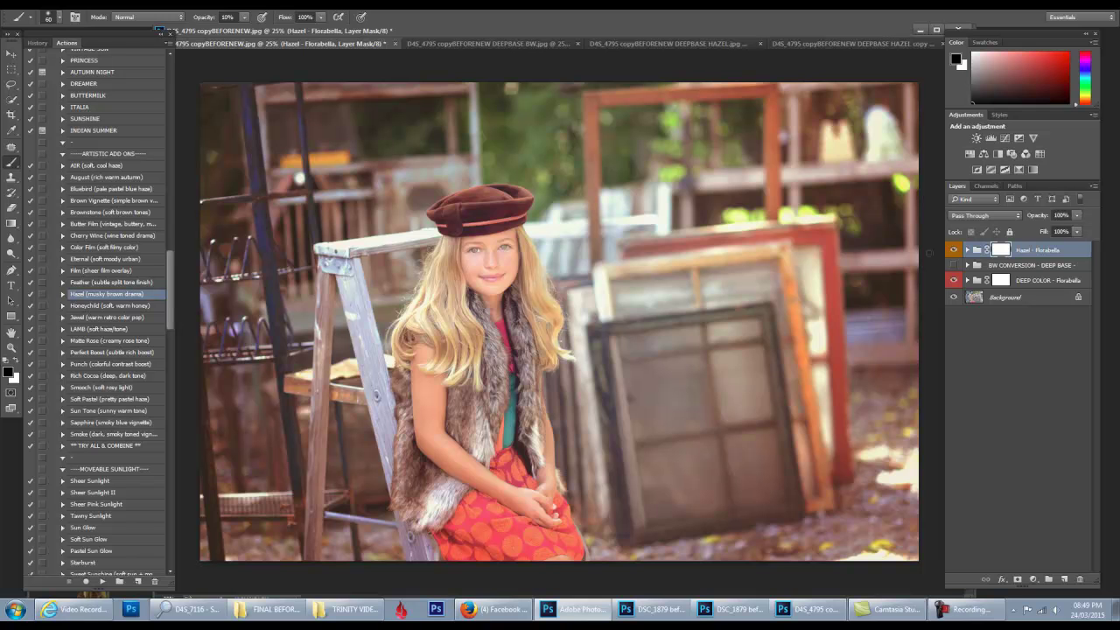
{"action": "left_click", "coordinate": [954, 250]}
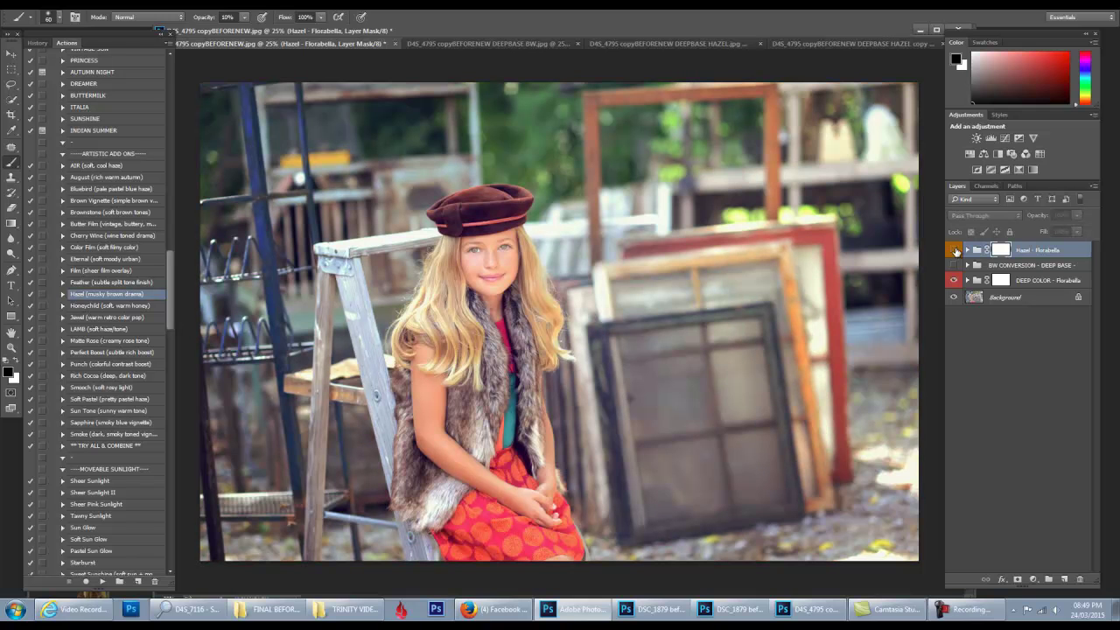
{"action": "left_click", "coordinate": [955, 251]}
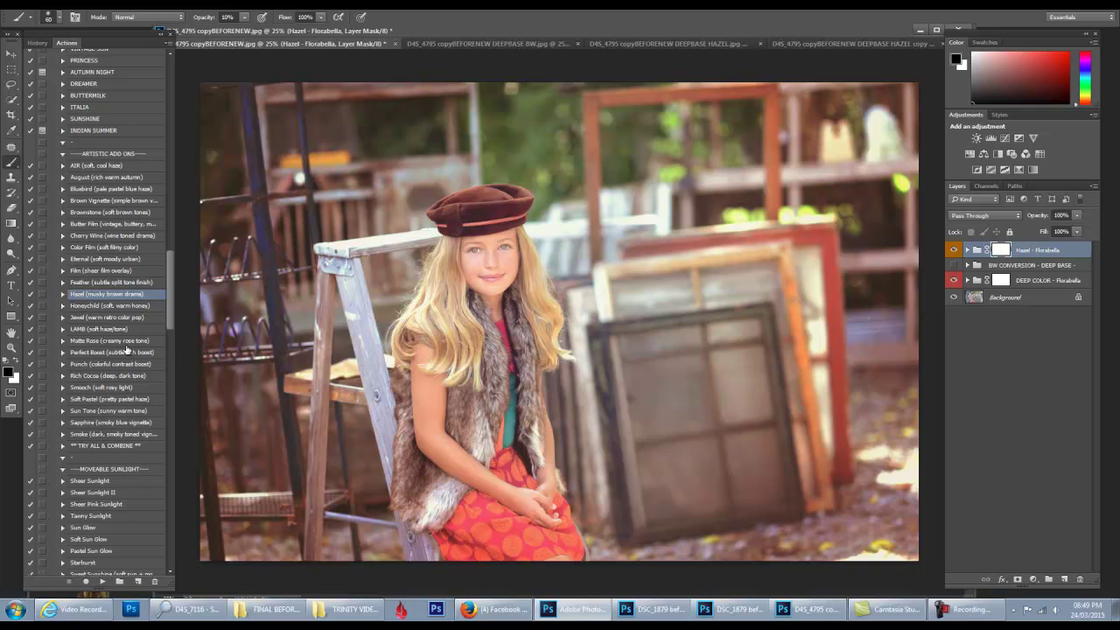
Run the Feather and Smoke artistic add-on actions on the photo and hide the Smoke layer group
{"action": "left_click", "coordinate": [119, 283]}
{"action": "left_click", "coordinate": [103, 582]}
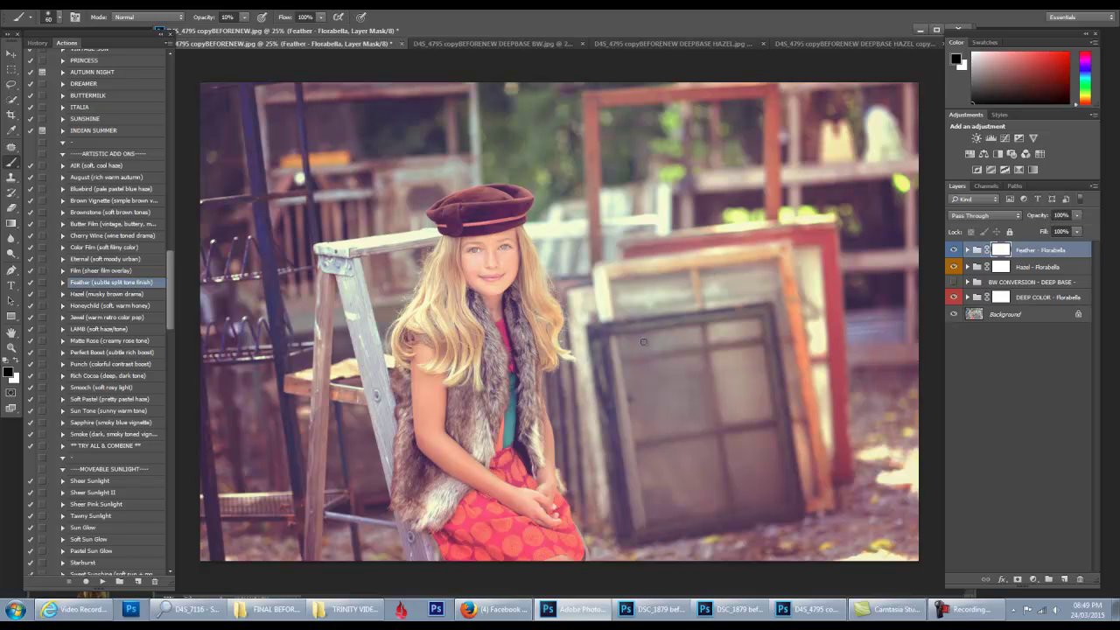
{"action": "left_click", "coordinate": [117, 436]}
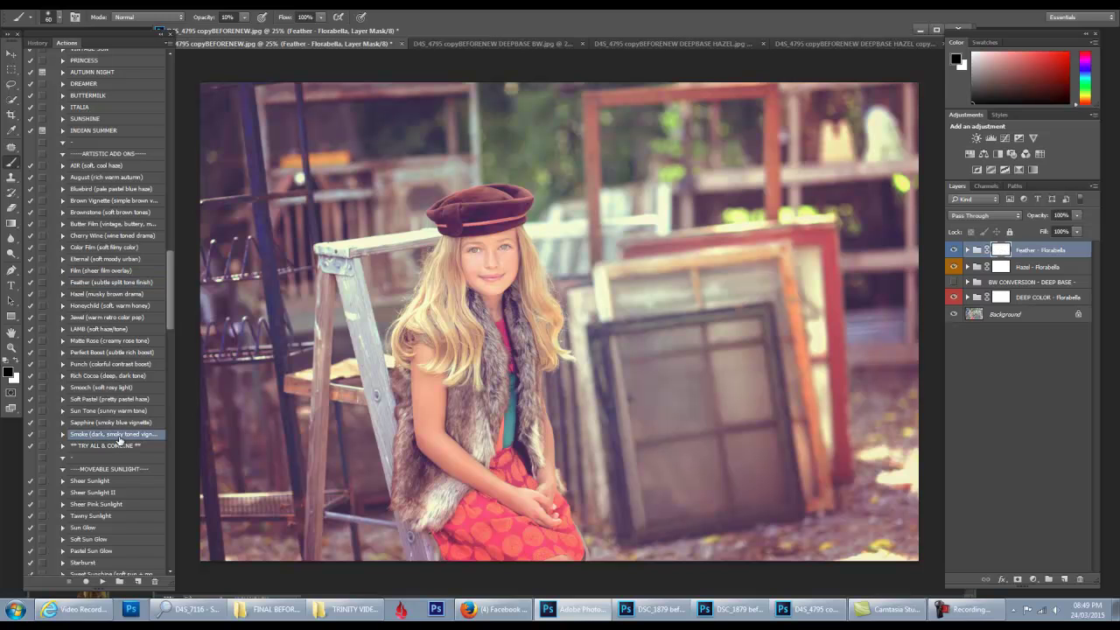
{"action": "left_click", "coordinate": [100, 582]}
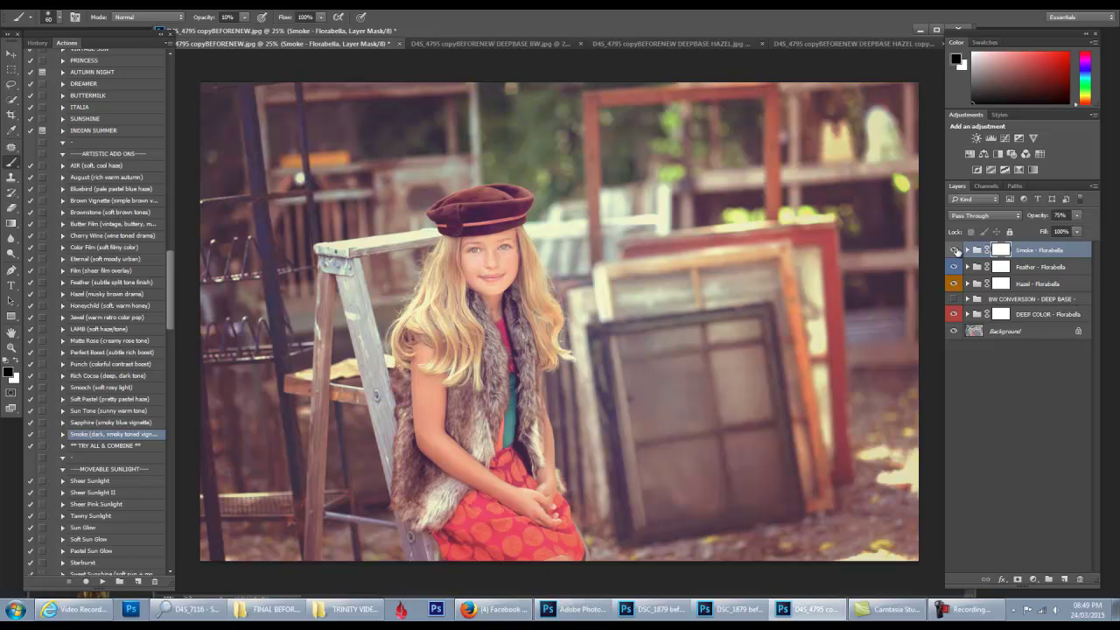
{"action": "left_click", "coordinate": [955, 252]}
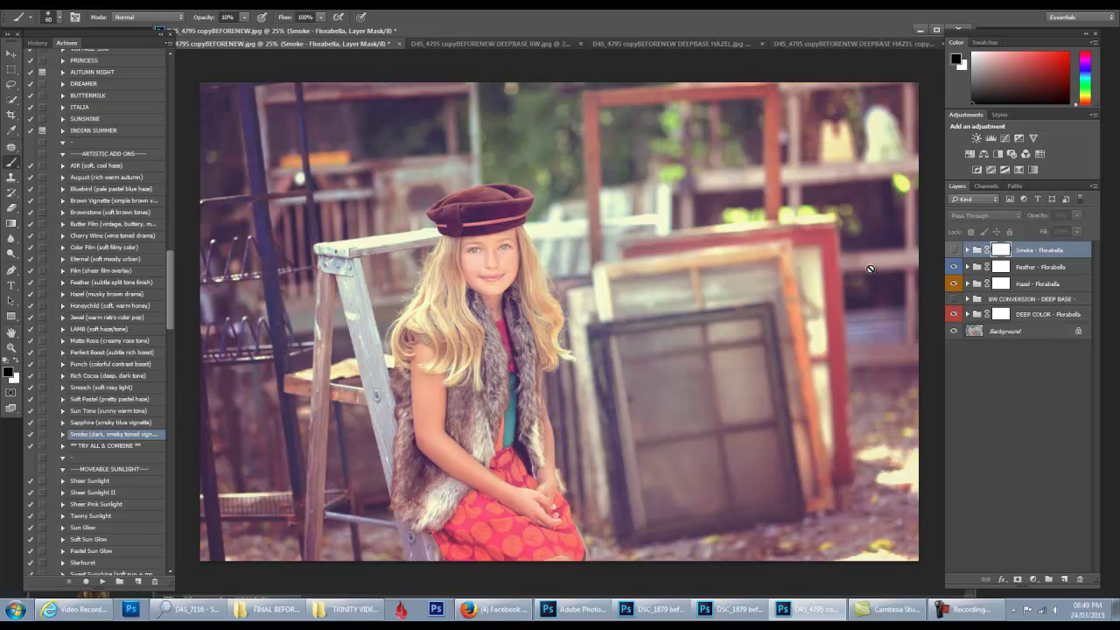
Run the Rich Cocoa action and compare the photo with the Feather and Rich Cocoa effects off and on, leaving both visible
{"action": "left_click", "coordinate": [104, 376]}
{"action": "left_click", "coordinate": [102, 581]}
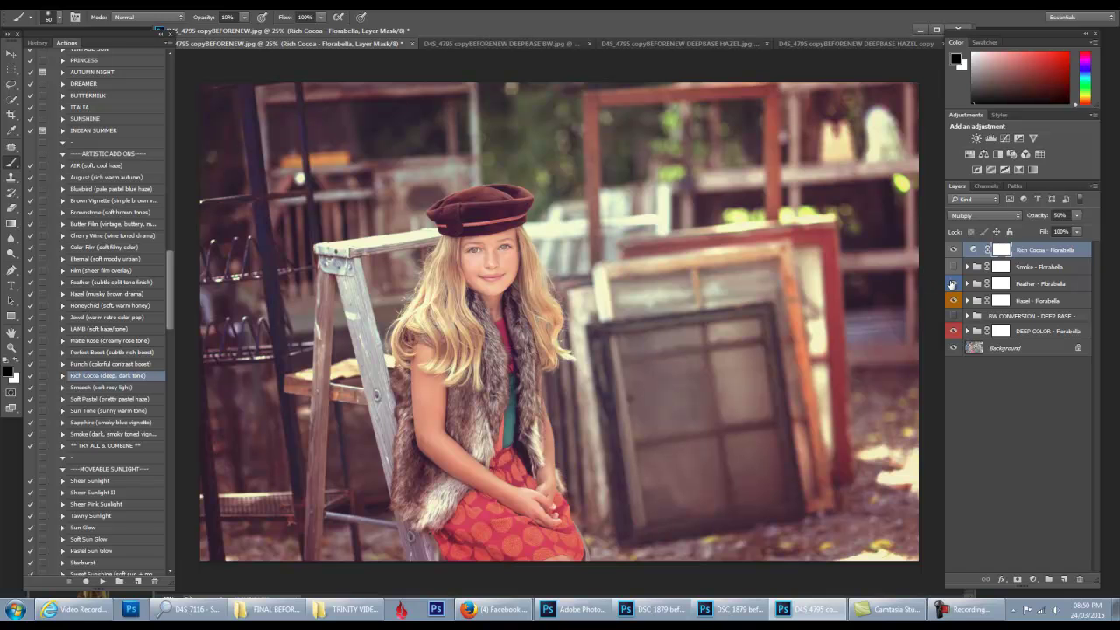
{"action": "left_click", "coordinate": [1042, 285]}
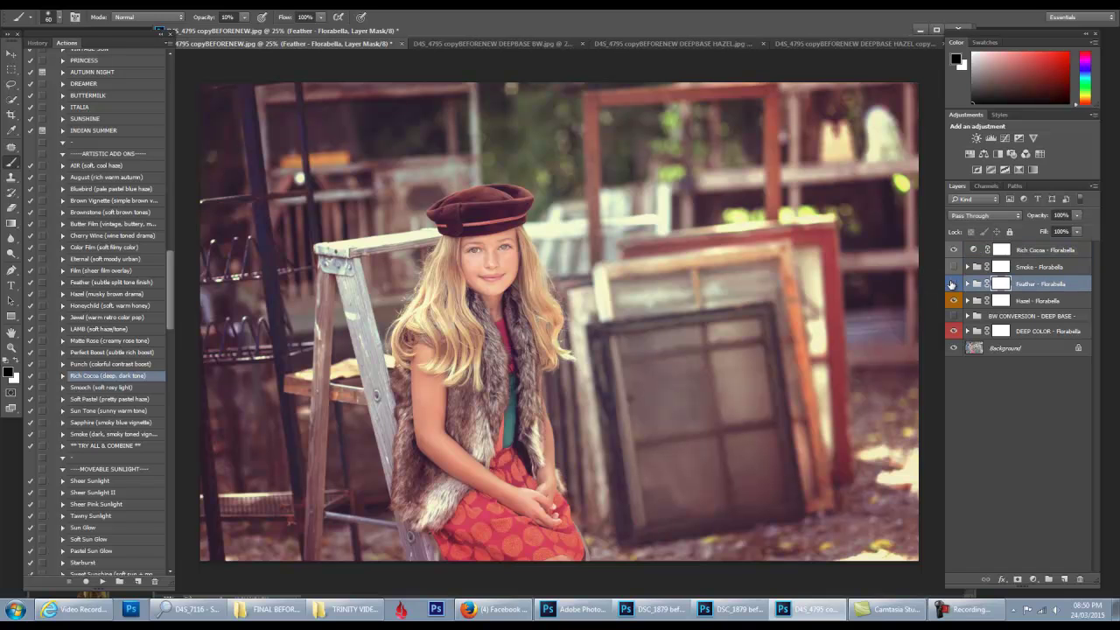
{"action": "left_click", "coordinate": [952, 285]}
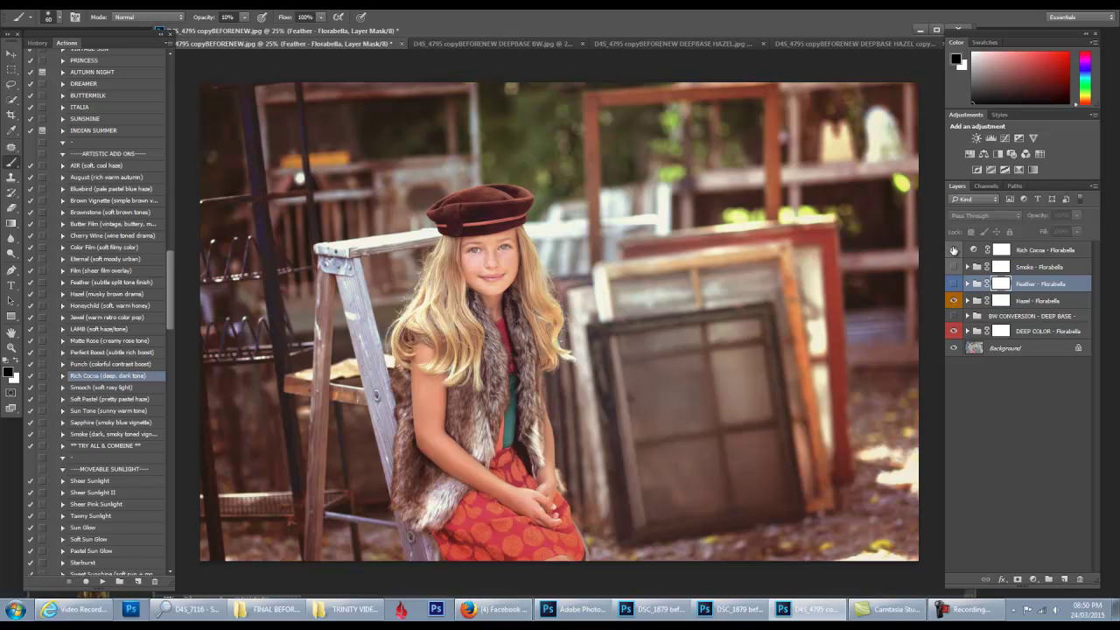
{"action": "left_click", "coordinate": [954, 250]}
{"action": "left_click", "coordinate": [954, 250]}
{"action": "left_click", "coordinate": [953, 284]}
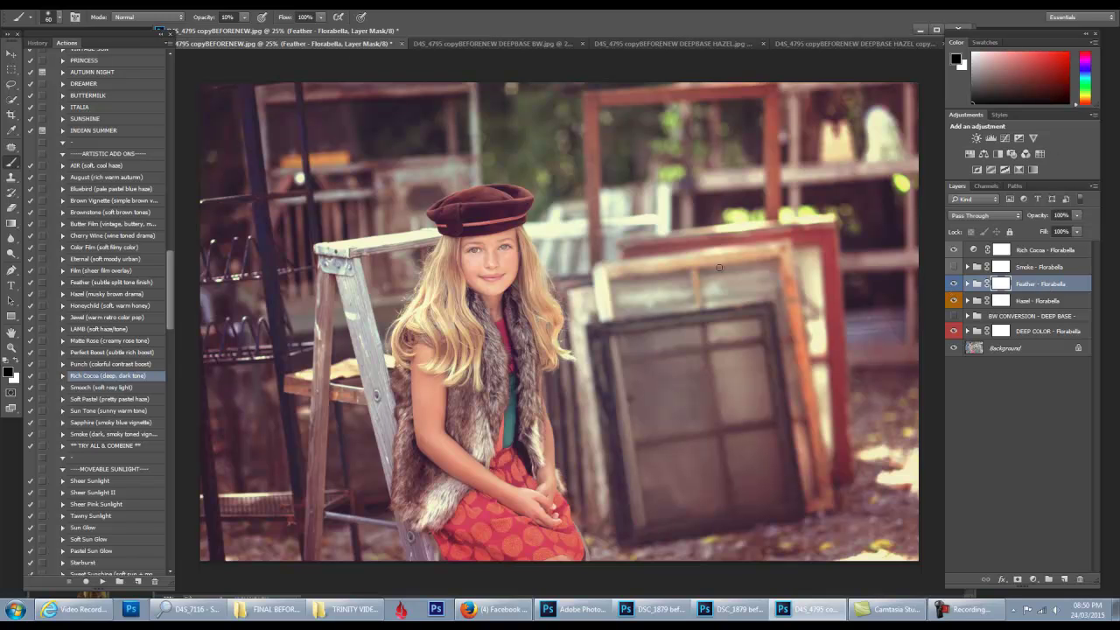
Set the Feather group's opacity to 80% and draw a radial black-to-white gradient on its mask from the girl outward to the photo's upper-left corner
{"action": "left_click", "coordinate": [1033, 219]}
{"action": "left_click_drag", "start_coordinate": [1033, 219], "coordinate": [1032, 219]}
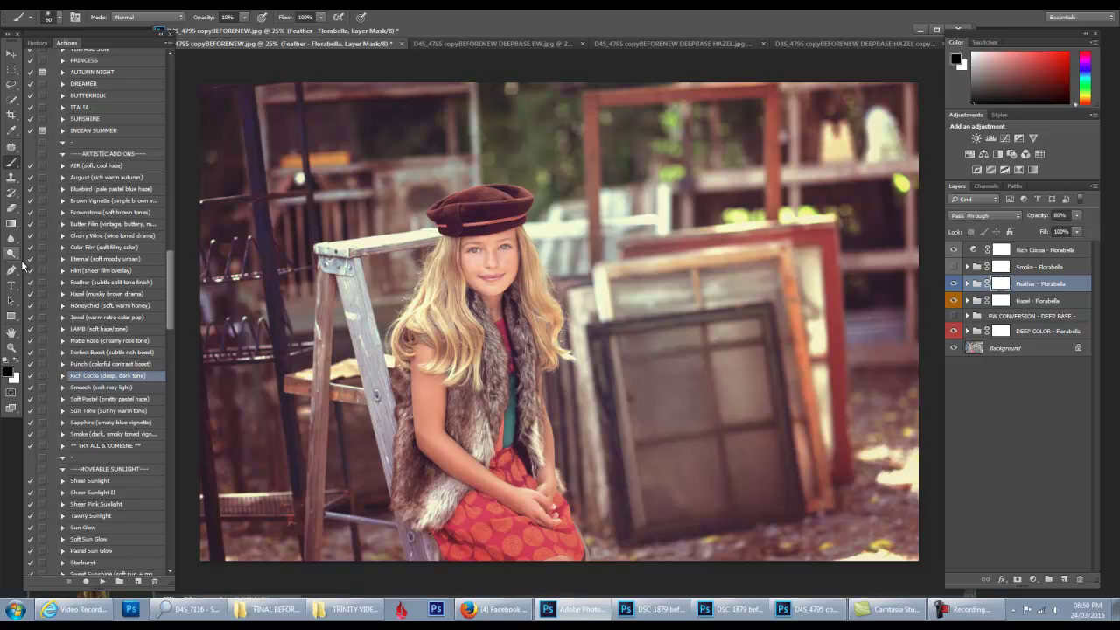
{"action": "left_click", "coordinate": [11, 223]}
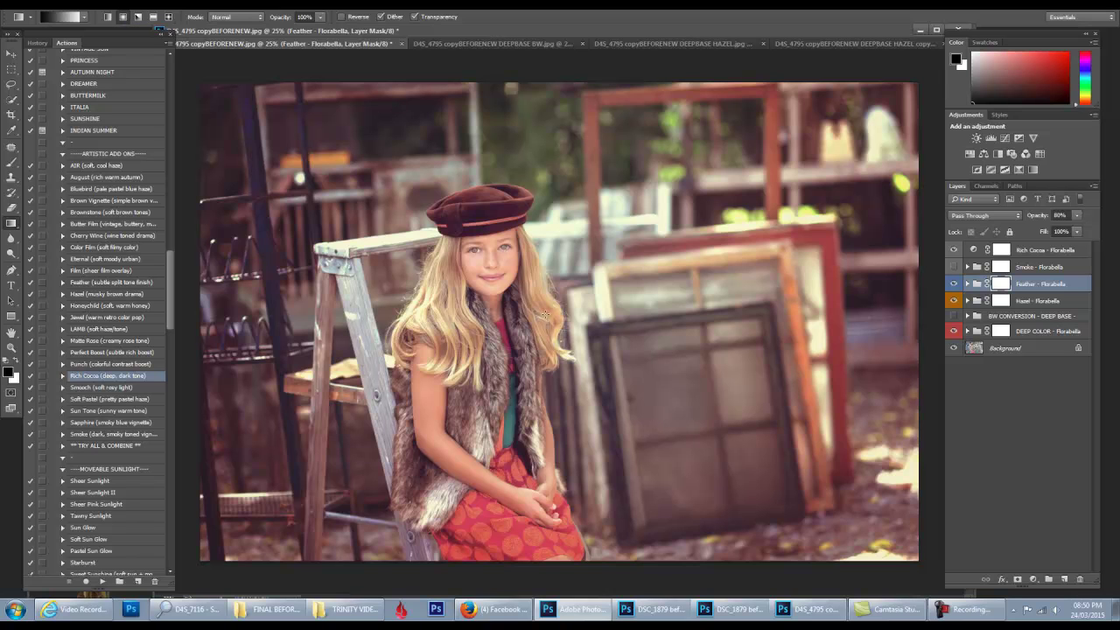
{"action": "left_click_drag", "start_coordinate": [507, 291], "coordinate": [196, 84]}
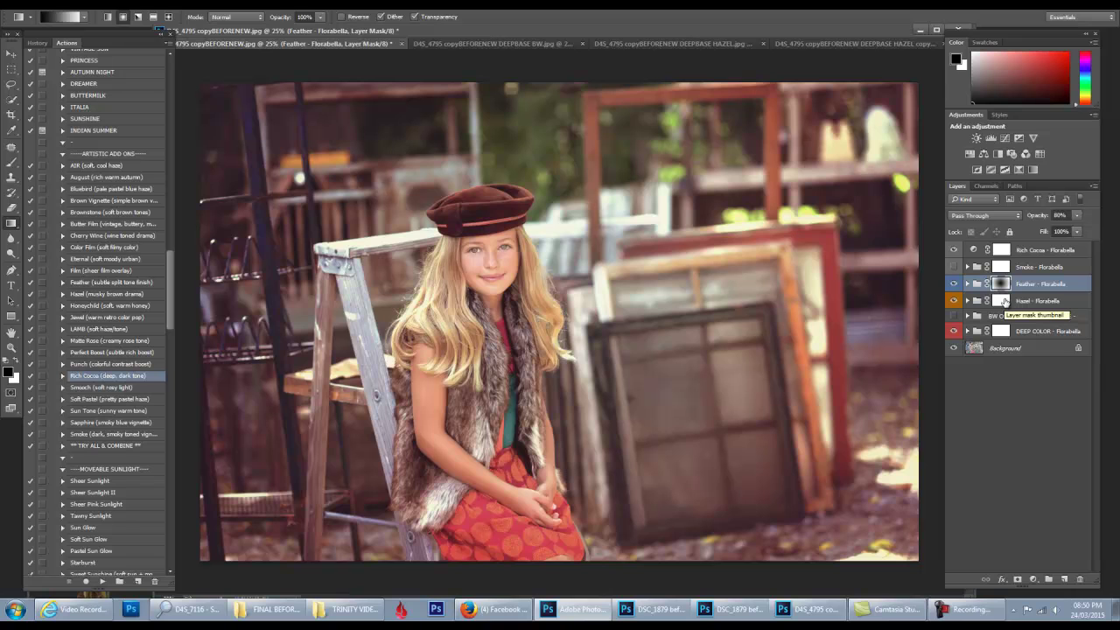
{"action": "left_click", "coordinate": [954, 285]}
{"action": "left_click", "coordinate": [953, 285]}
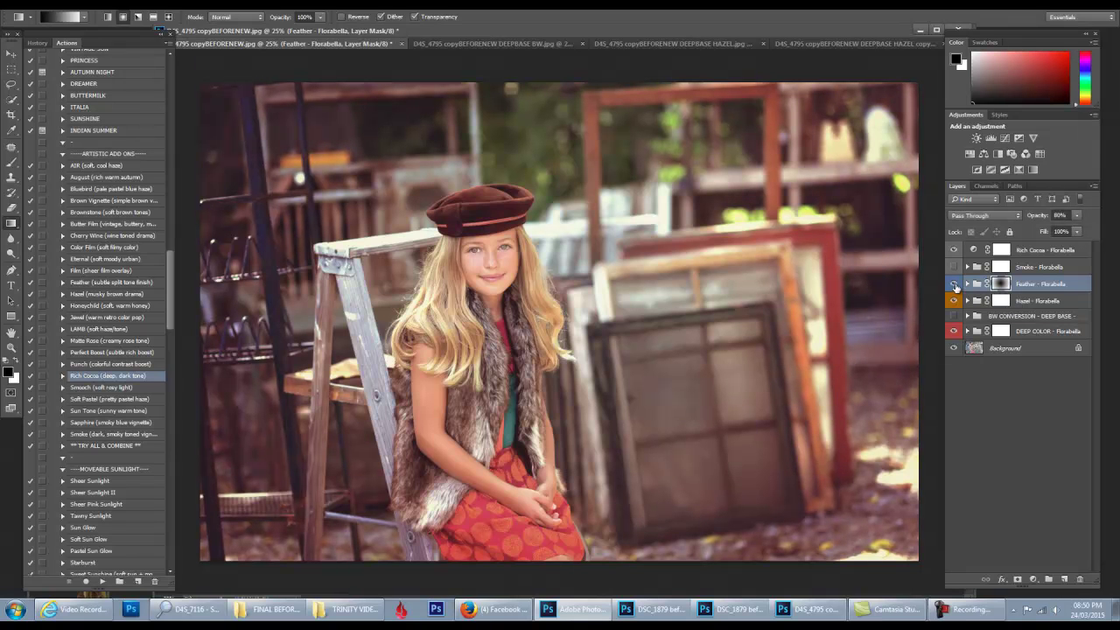
Fade the gradient on the Feather mask to about 53% opacity in Normal mode
{"action": "left_click", "coordinate": [54, 5]}
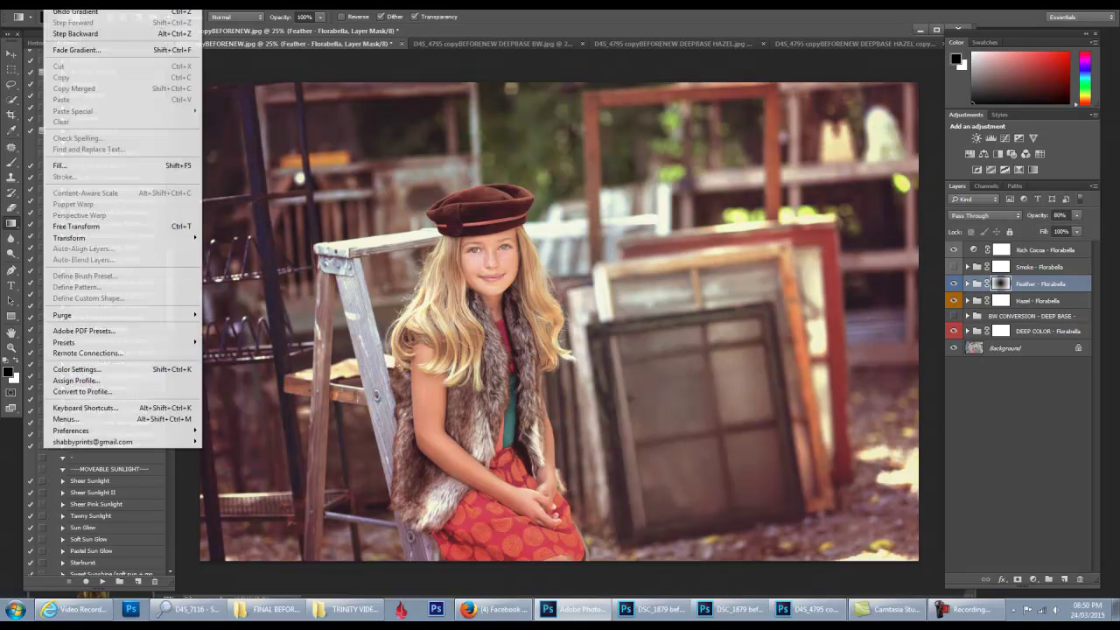
{"action": "left_click", "coordinate": [78, 50]}
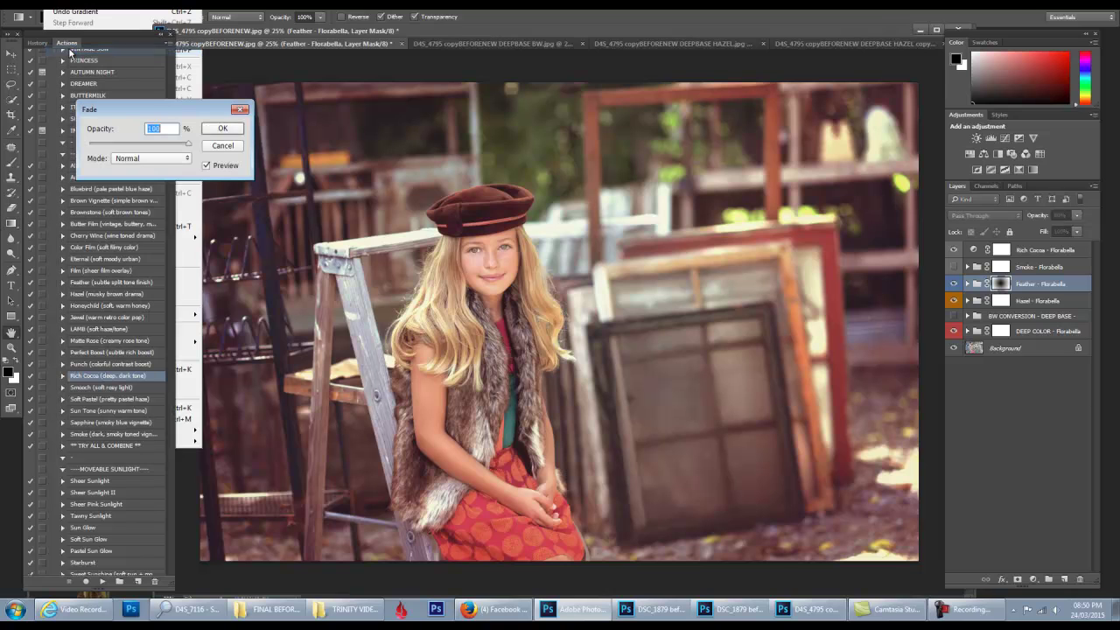
{"action": "left_click_drag", "start_coordinate": [187, 145], "coordinate": [167, 145]}
{"action": "left_click_drag", "start_coordinate": [147, 147], "coordinate": [144, 147]}
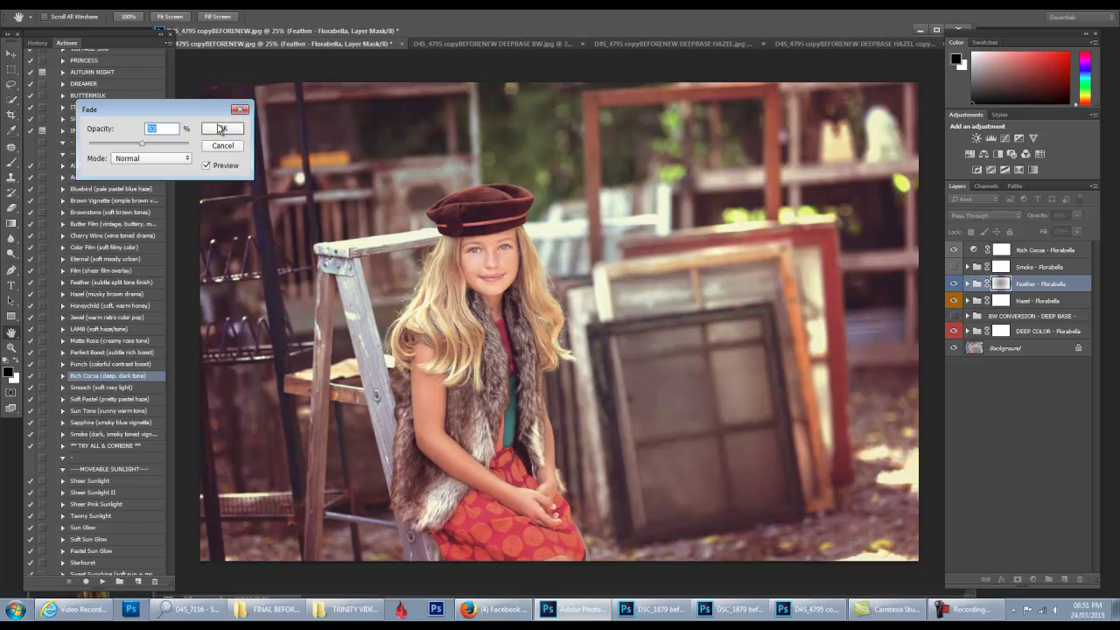
{"action": "key", "text": "Return"}
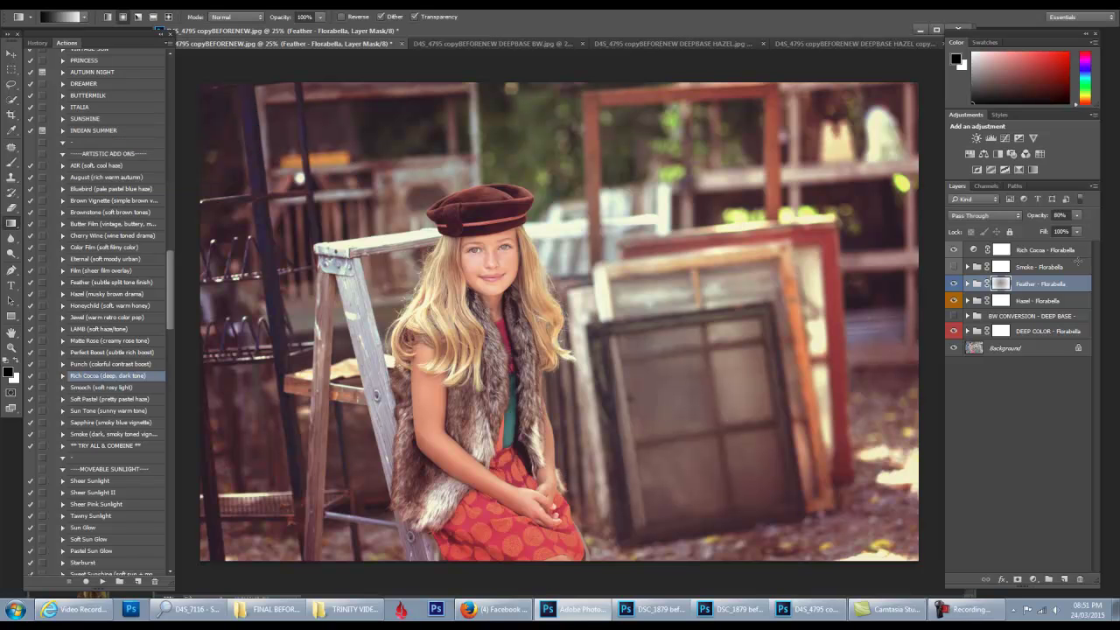
Compare the edited photo with the original by showing only the Background layer, and restore all the edit layers' visibility
{"action": "left_click", "coordinate": [955, 348], "text": "alt"}
{"action": "left_click", "coordinate": [954, 348], "text": "alt"}
{"action": "left_click", "coordinate": [954, 348], "text": "alt"}
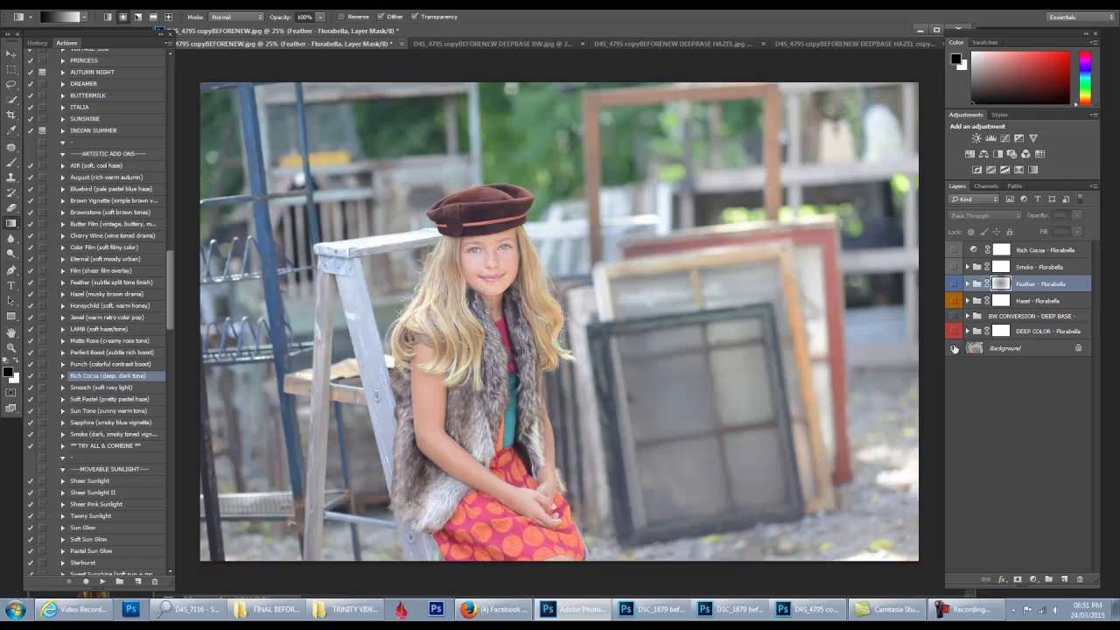
{"action": "left_click", "coordinate": [954, 348], "text": "alt"}
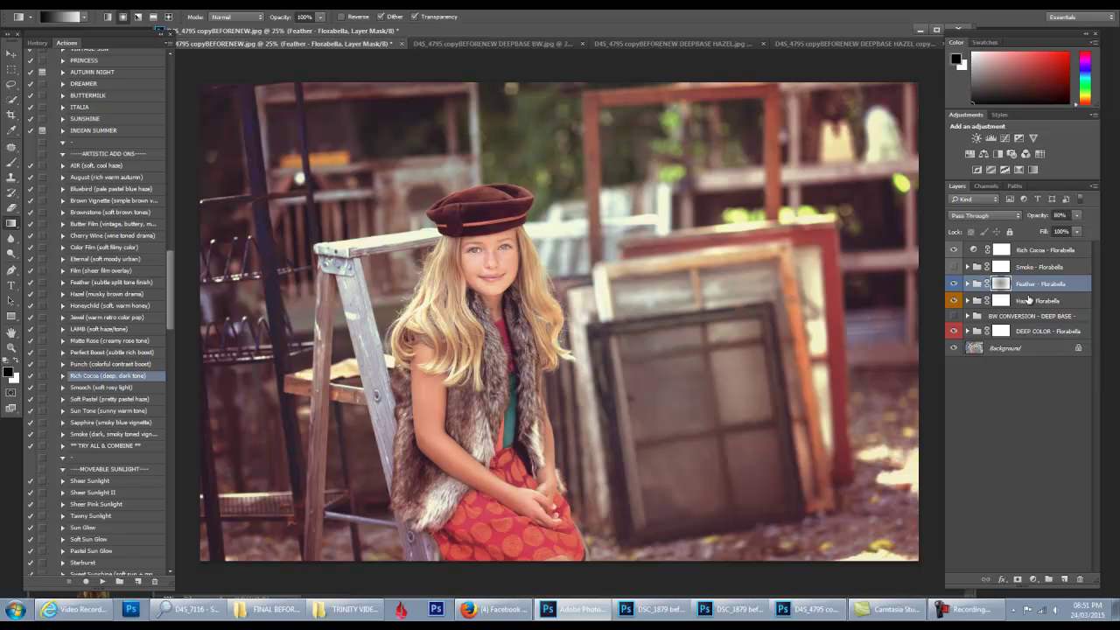
Delete the hidden Smoke layer group and run the Rose BLUSH BRUSH action above the Rich Cocoa layer
{"action": "left_click_drag", "start_coordinate": [1028, 267], "coordinate": [1079, 577]}
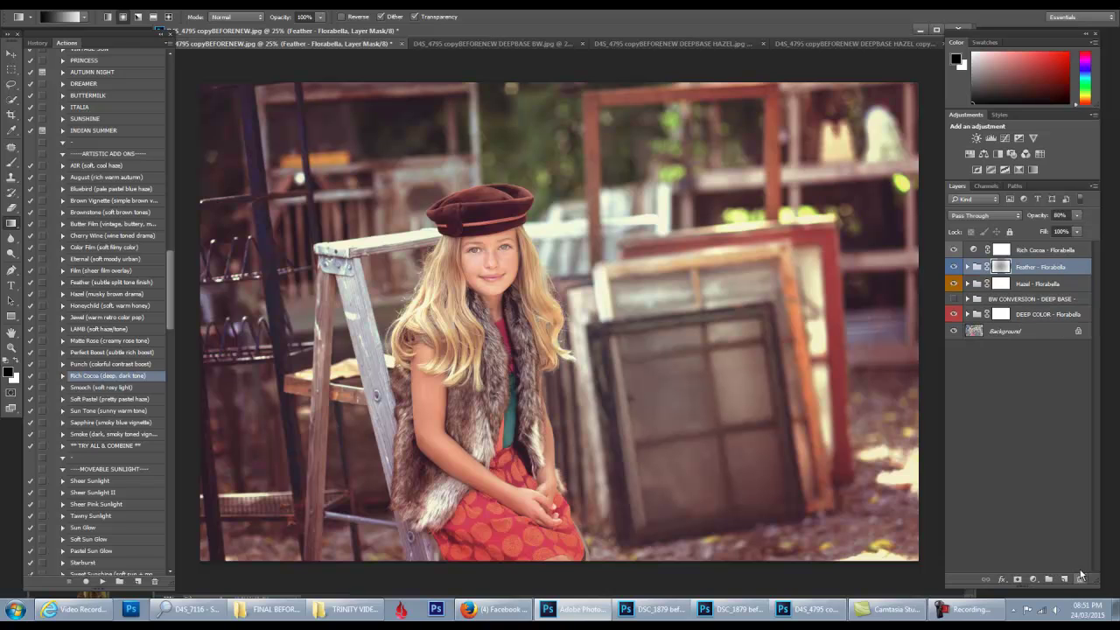
{"action": "left_click", "coordinate": [1069, 251]}
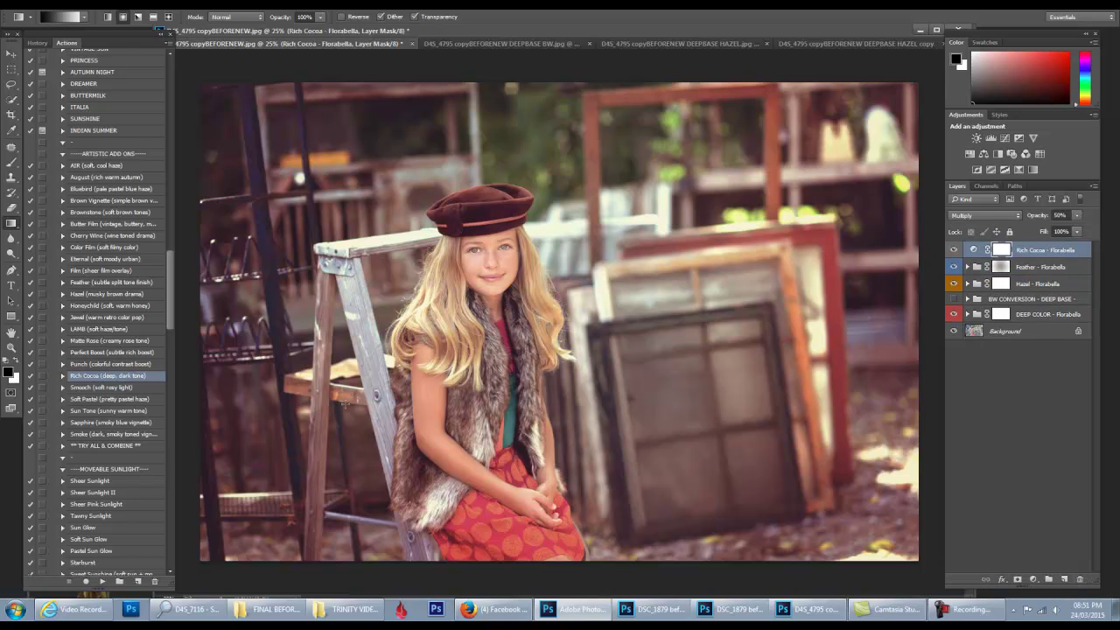
{"action": "scroll", "coordinate": [166, 302], "scroll_direction": "down", "scroll_amount": 2}
{"action": "left_click_drag", "start_coordinate": [171, 312], "coordinate": [170, 383]}
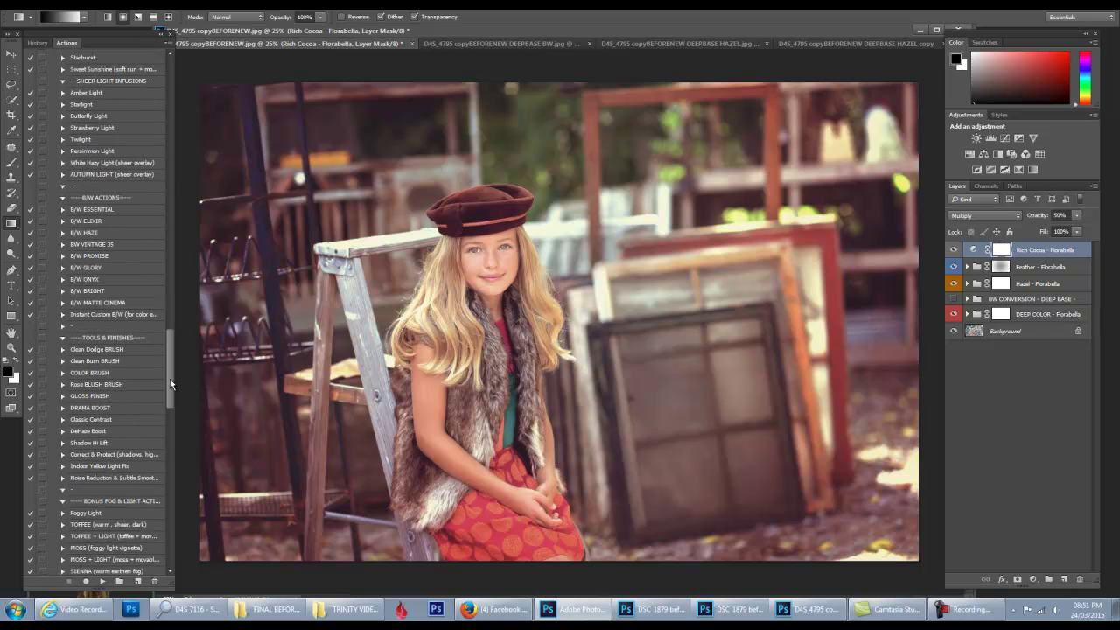
{"action": "left_click", "coordinate": [111, 386]}
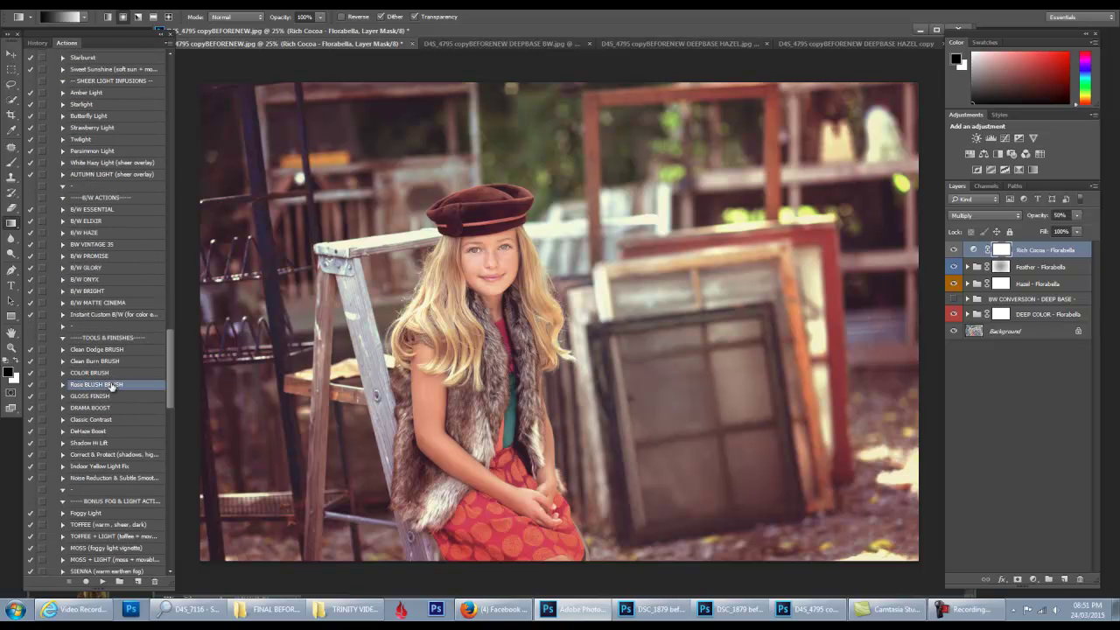
{"action": "left_click", "coordinate": [102, 580]}
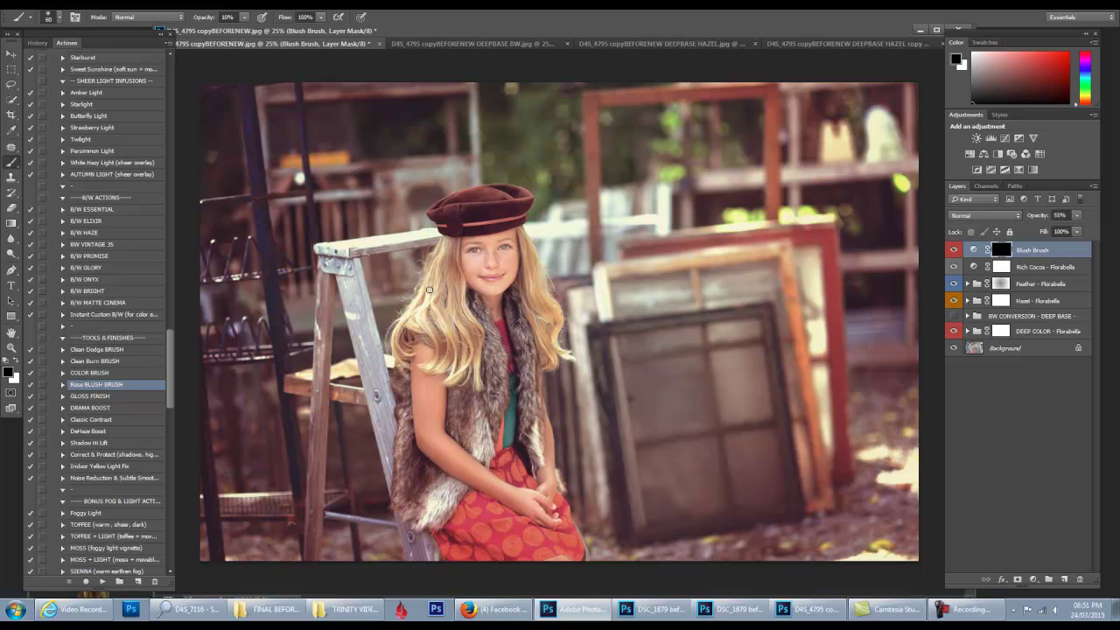
Set up a 100 px brush with white as the foreground color for painting the girl's face on the Blush Brush mask
{"action": "key", "text": "bracketright"}
{"action": "key", "text": "bracketright"}
{"action": "key", "text": "bracketright"}
{"action": "key", "text": "bracketright"}
{"action": "key", "text": "bracketright"}
{"action": "key", "text": "bracketright"}
{"action": "key", "text": "ctrl+plus"}
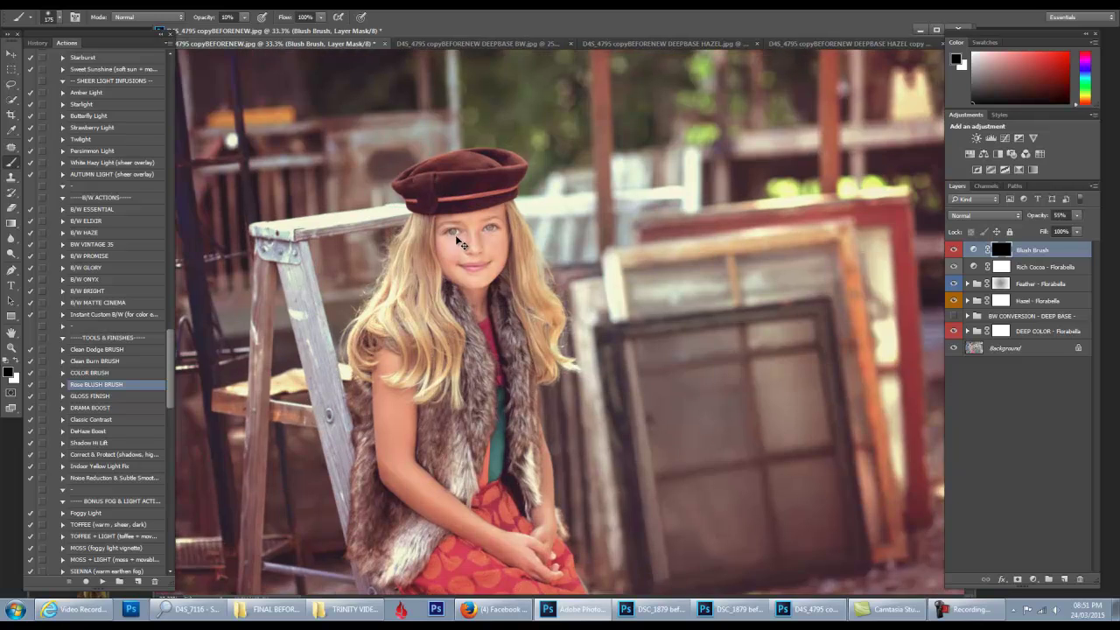
{"action": "key", "text": "ctrl+plus"}
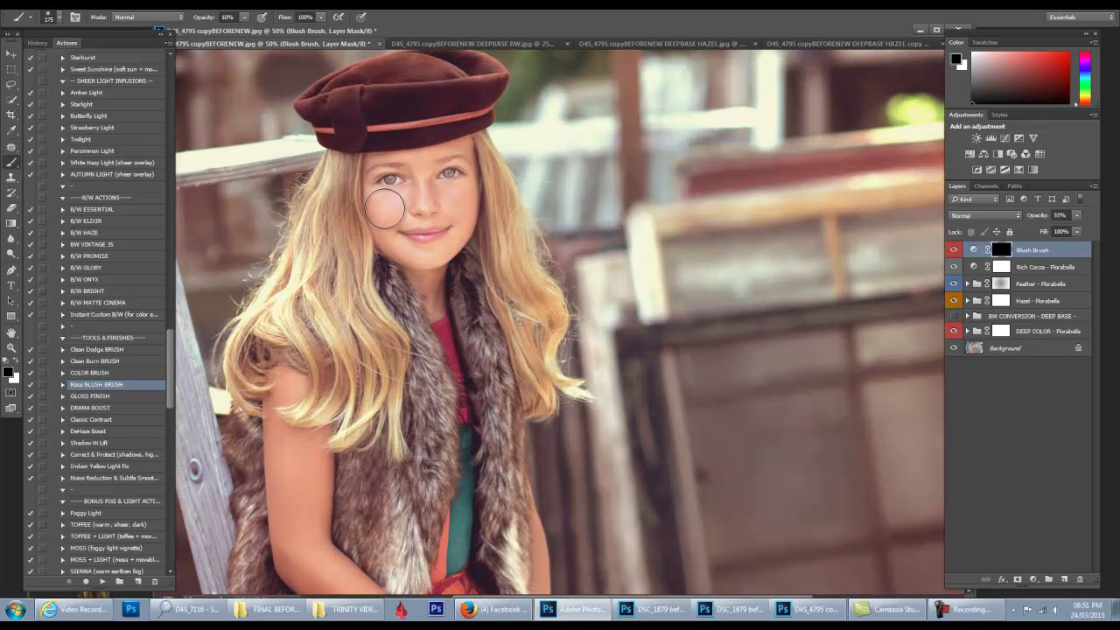
{"action": "key", "text": "bracketleft"}
{"action": "key", "text": "bracketleft"}
{"action": "key", "text": "bracketleft"}
{"action": "left_click", "coordinate": [15, 363]}
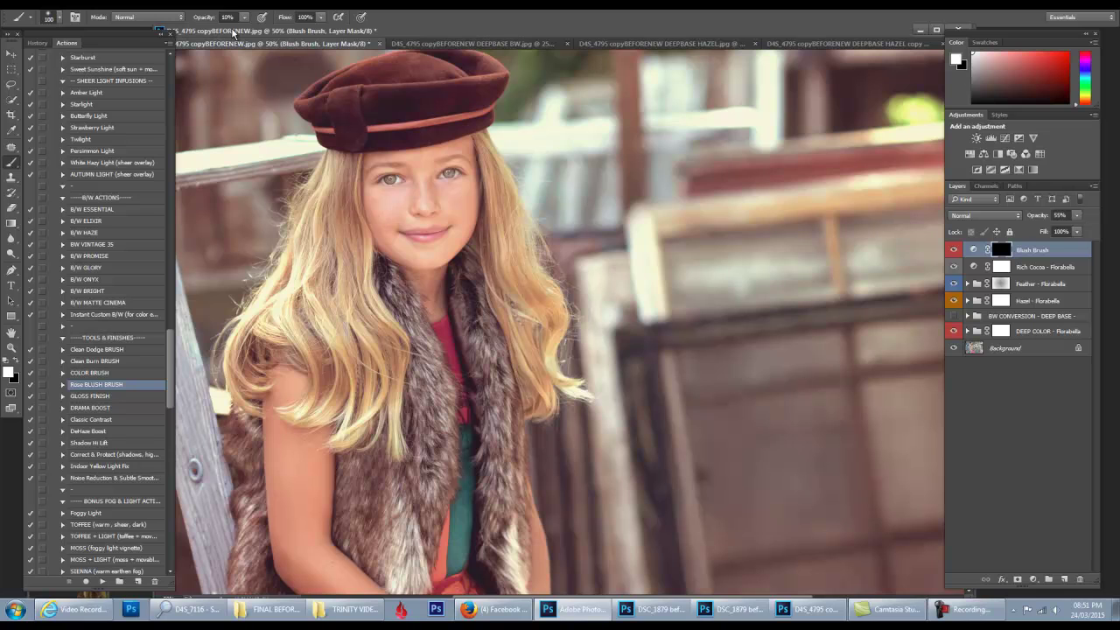
Paint blush onto both of the girl's cheeks on the Blush Brush mask, adjusting the brush to 25% opacity and 150 px
{"action": "left_click_drag", "start_coordinate": [207, 18], "coordinate": [220, 19]}
{"action": "left_click_drag", "start_coordinate": [392, 207], "coordinate": [385, 211]}
{"action": "left_click_drag", "start_coordinate": [467, 209], "coordinate": [467, 202]}
{"action": "left_click_drag", "start_coordinate": [198, 21], "coordinate": [169, 24]}
{"action": "key", "text": "bracketright"}
{"action": "key", "text": "bracketright"}
{"action": "key", "text": "bracketright"}
{"action": "key", "text": "bracketright"}
{"action": "key", "text": "bracketright"}
{"action": "key", "text": "bracketright"}
{"action": "key", "text": "bracketright"}
{"action": "key", "text": "bracketright"}
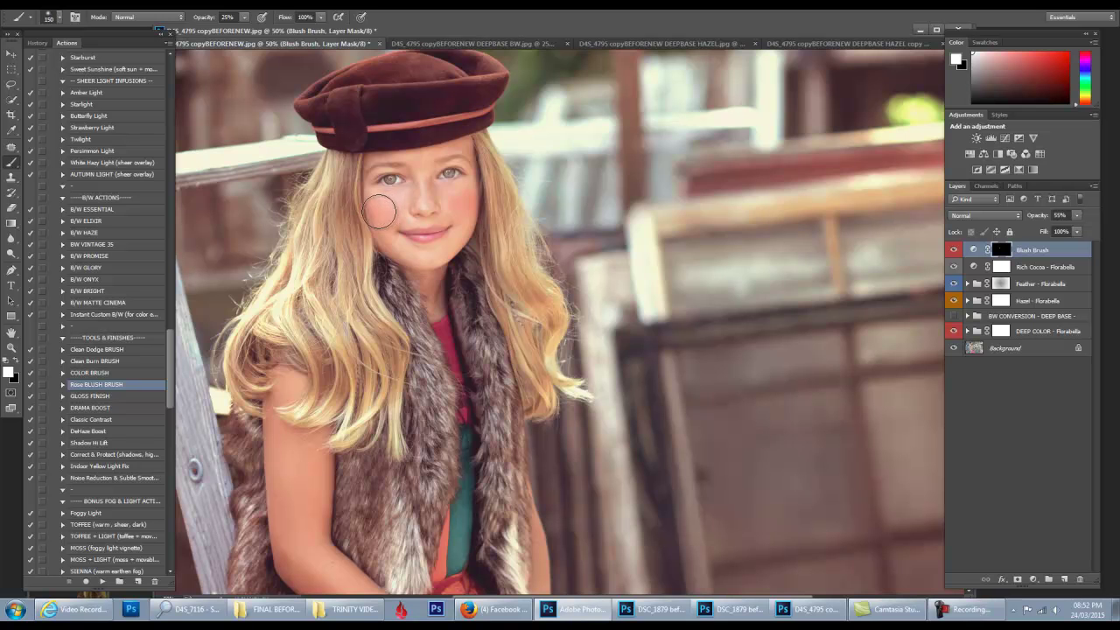
{"action": "key", "text": "ctrl+minus"}
{"action": "key", "text": "ctrl+minus"}
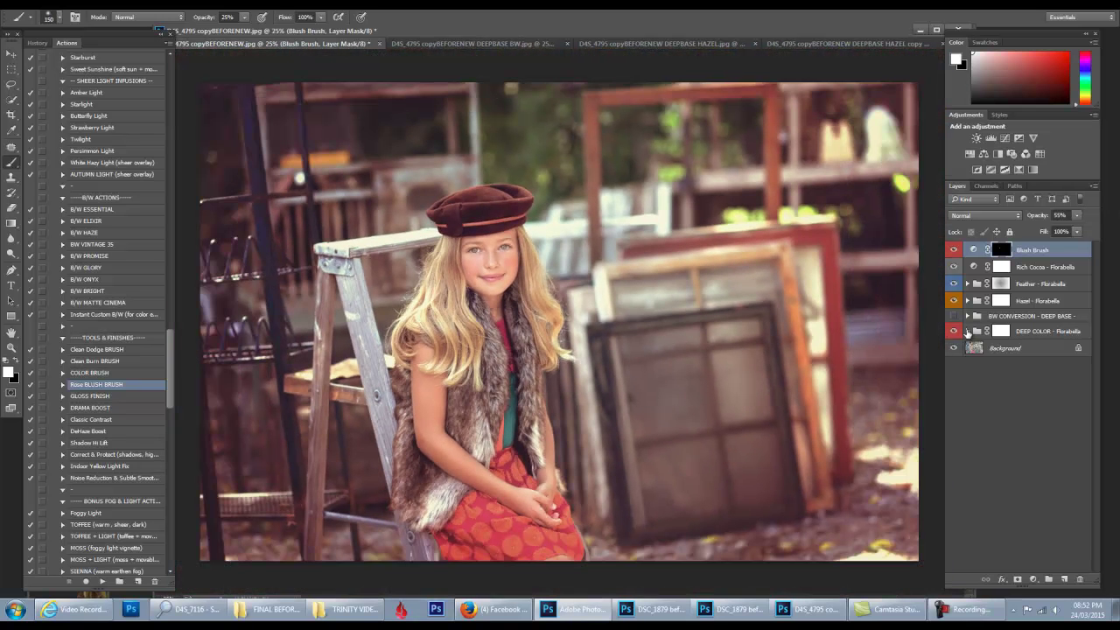
Adjust the Lighten layer's opacity in the DEEP COLOR group and set its Vignette layer's opacity to 76%
{"action": "left_click", "coordinate": [967, 331]}
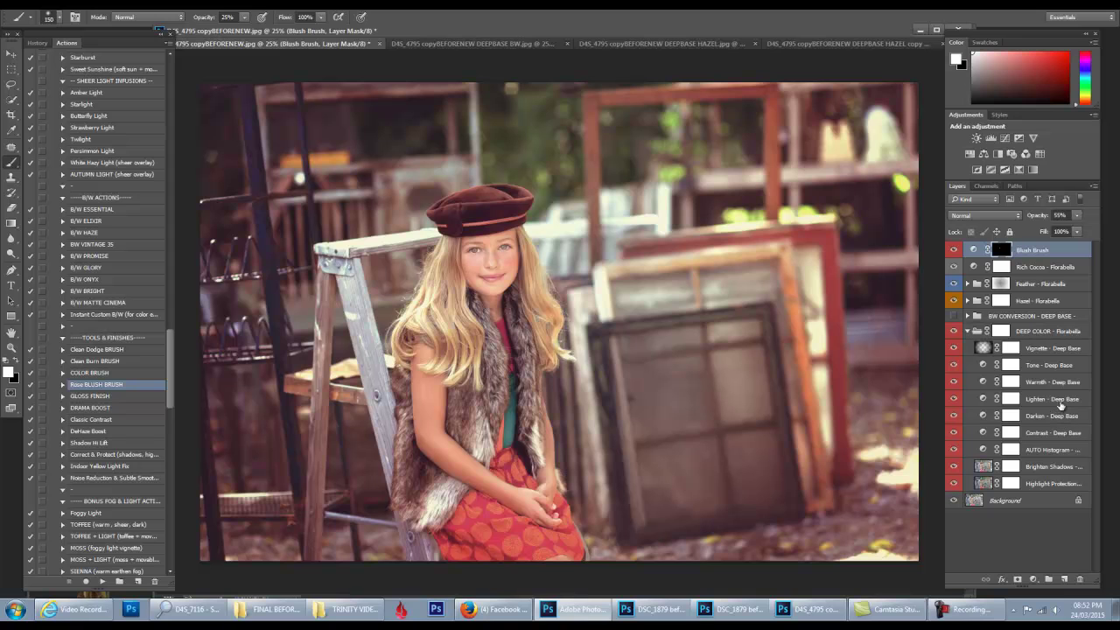
{"action": "left_click", "coordinate": [1059, 406]}
{"action": "left_click_drag", "start_coordinate": [1038, 218], "coordinate": [1036, 218]}
{"action": "left_click", "coordinate": [1054, 348]}
{"action": "left_click", "coordinate": [1039, 215]}
{"action": "left_click_drag", "start_coordinate": [1039, 215], "coordinate": [1052, 215]}
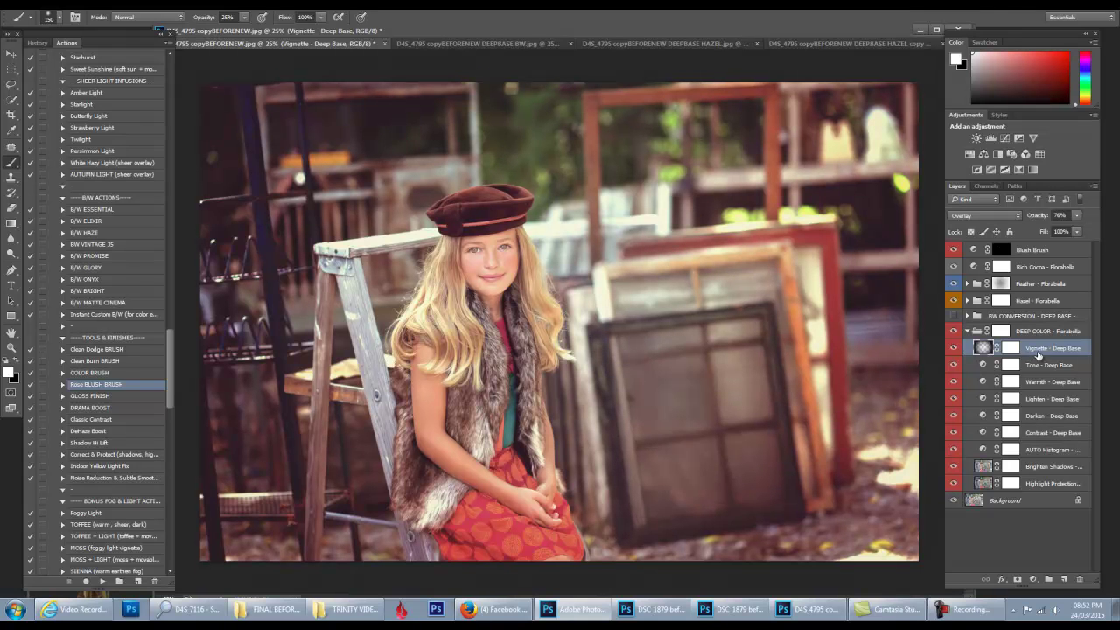
{"action": "left_click", "coordinate": [966, 331]}
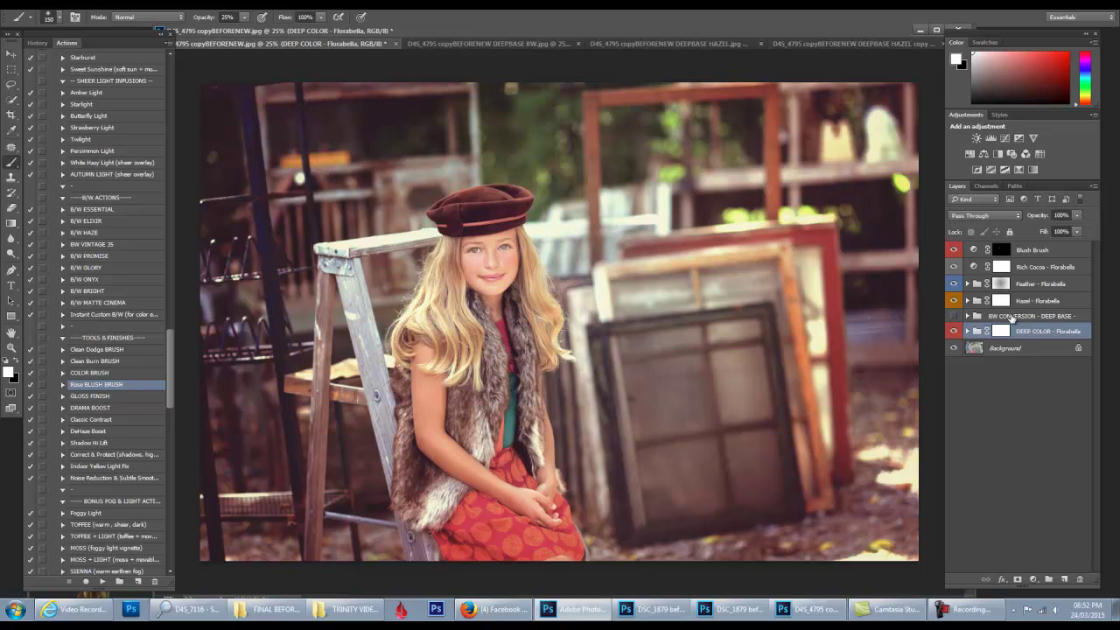
Move the BW CONVERSION group to the top of the layer stack and preview the black-and-white version, leaving the group hidden
{"action": "left_click", "coordinate": [1015, 317]}
{"action": "left_click_drag", "start_coordinate": [1023, 317], "coordinate": [1023, 248]}
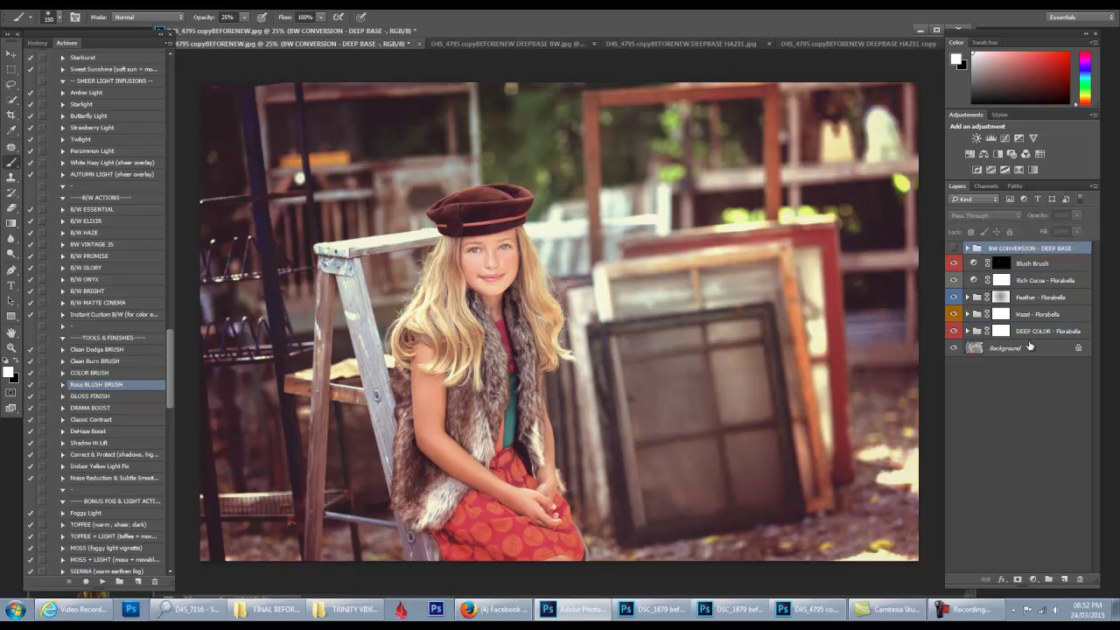
{"action": "left_click", "coordinate": [953, 249]}
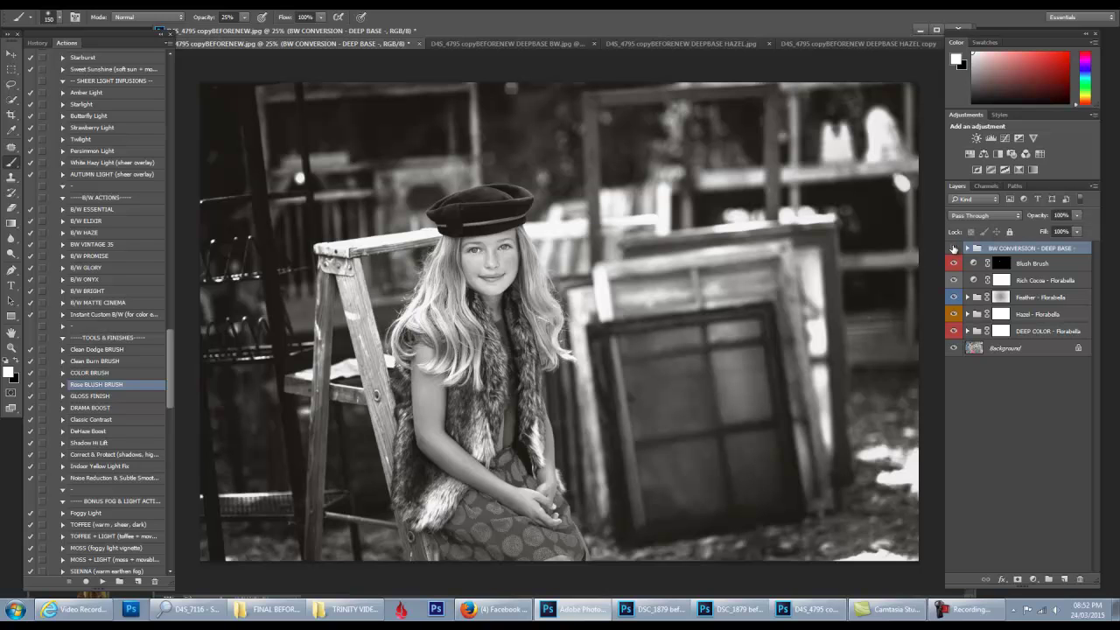
{"action": "left_click", "coordinate": [954, 249]}
Set the Blush Brush layer's opacity to 29%
{"action": "left_click", "coordinate": [1039, 263]}
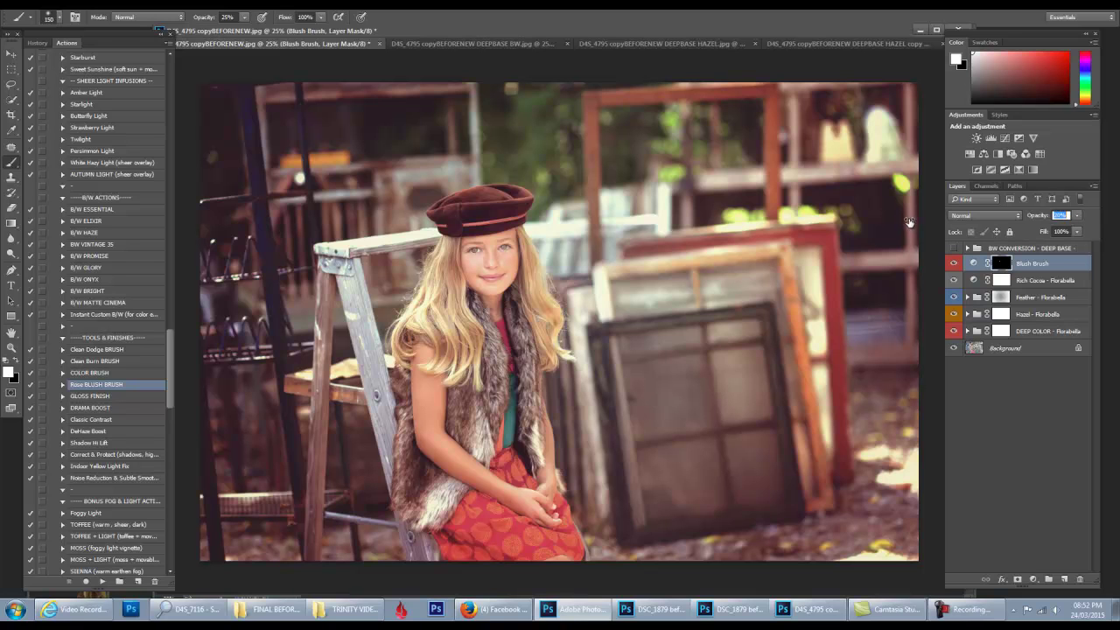
{"action": "type", "text": "54"}
{"action": "type", "text": "100"}
{"action": "key", "text": "Return"}
Compare the color edit with the black-and-white conversion and the original photo, leaving the color version showing
{"action": "left_click", "coordinate": [952, 250]}
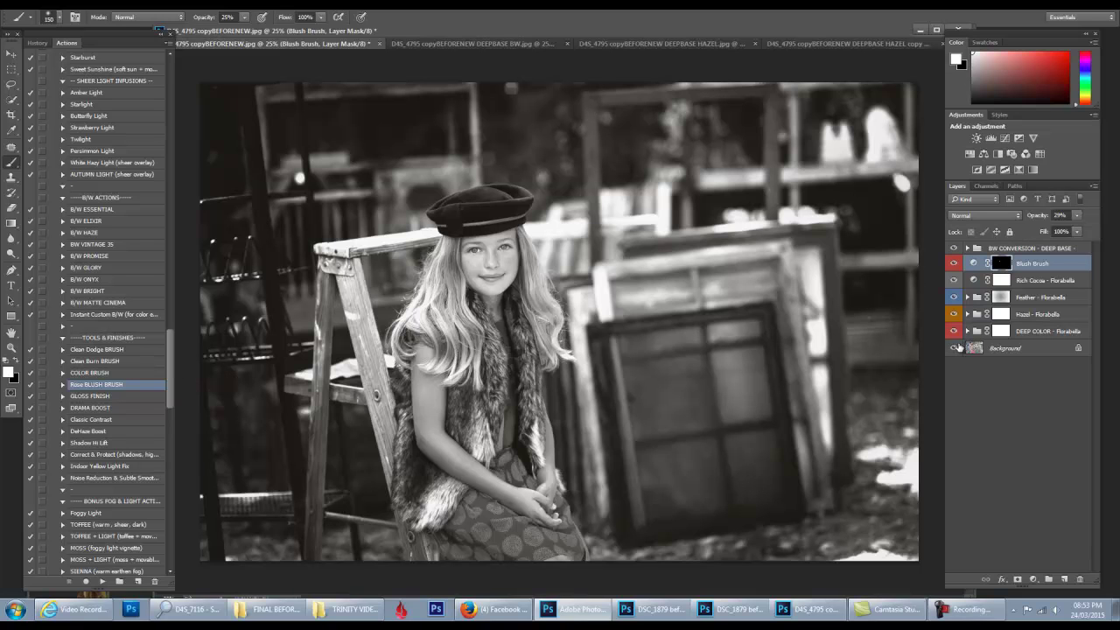
{"action": "left_click", "coordinate": [953, 250]}
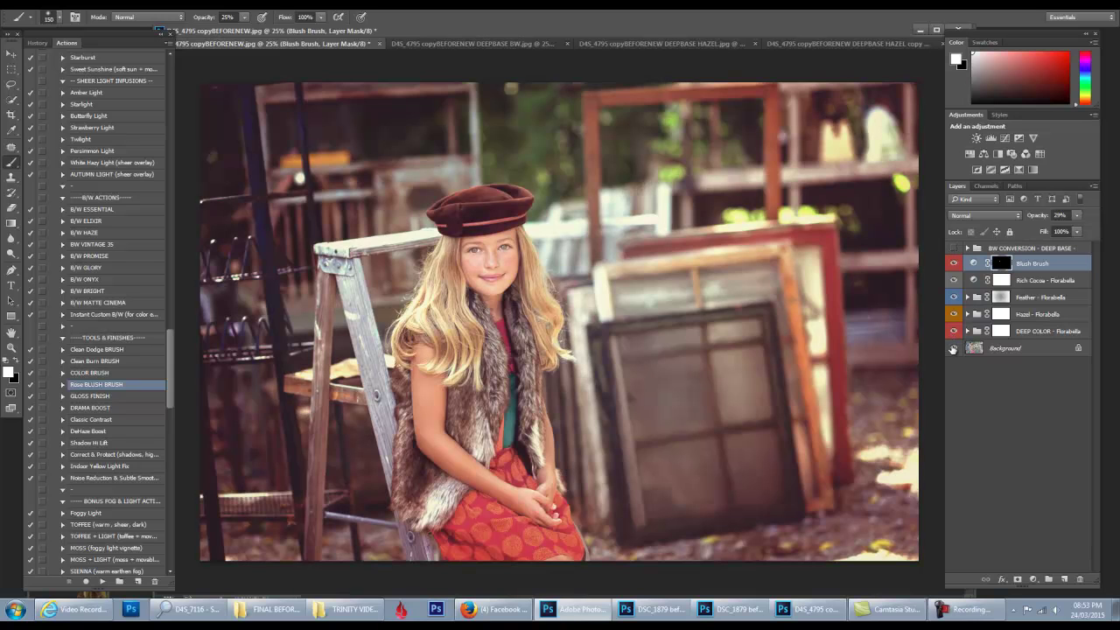
{"action": "left_click", "coordinate": [954, 349], "text": "alt"}
{"action": "left_click", "coordinate": [953, 349], "text": "alt"}
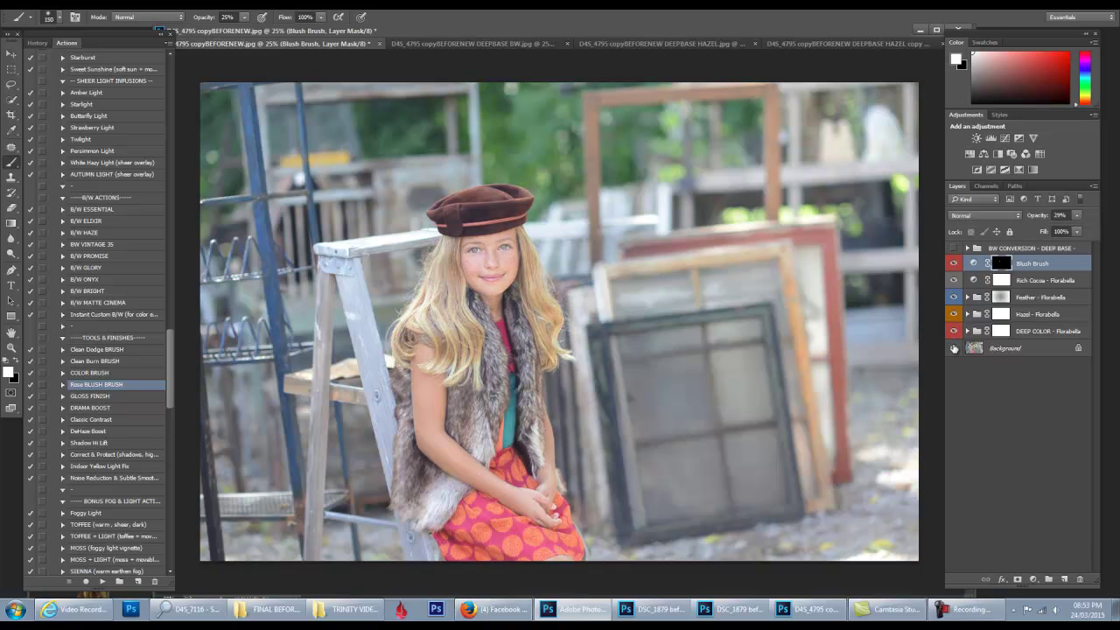
{"action": "left_click", "coordinate": [953, 250]}
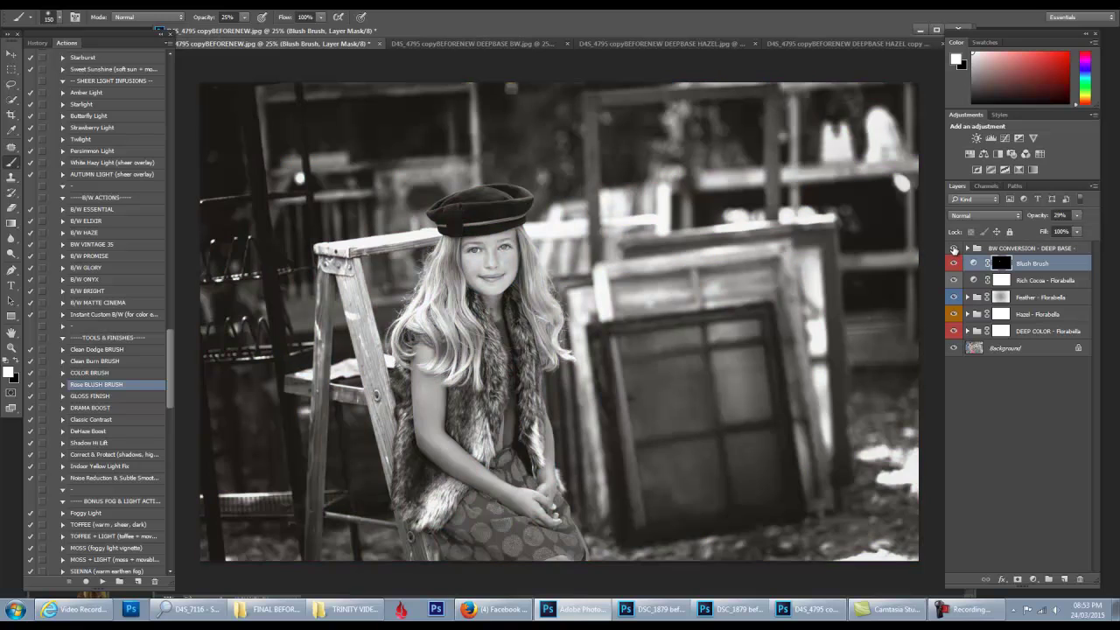
{"action": "left_click", "coordinate": [953, 249]}
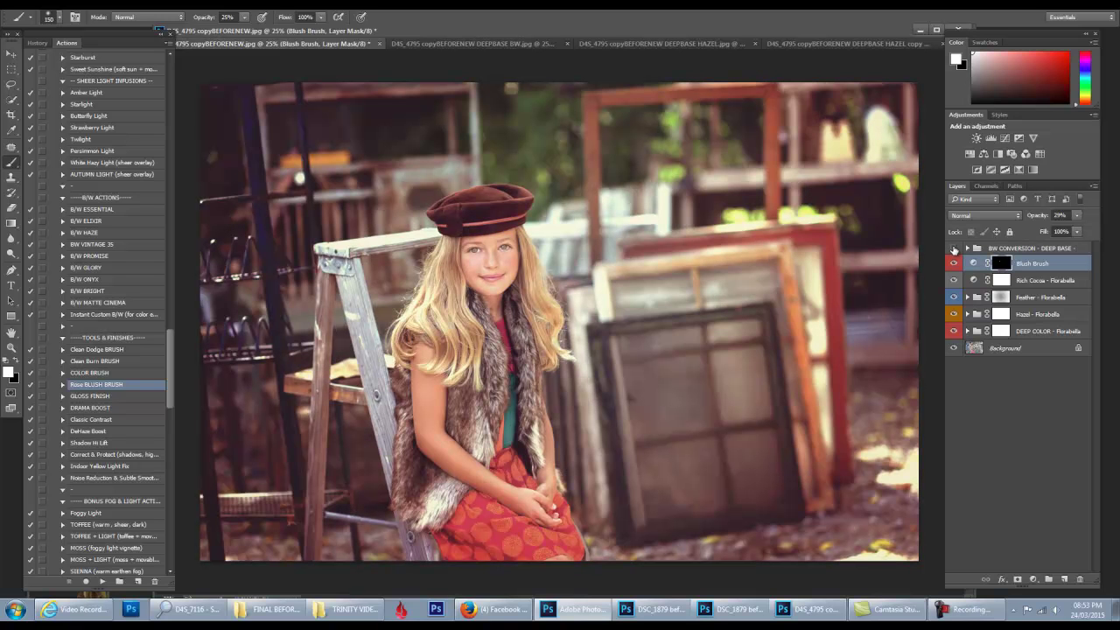